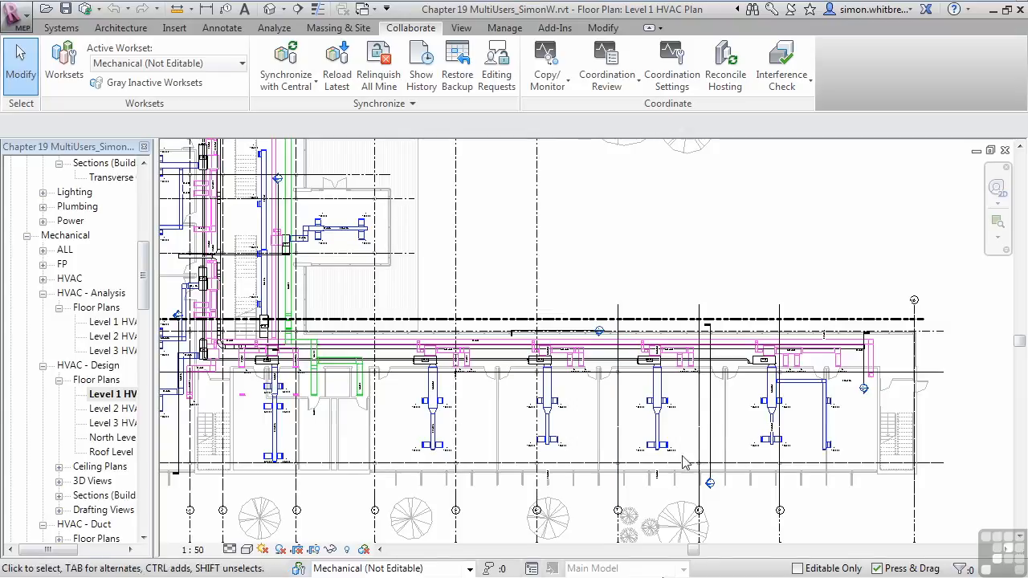
Try to move the short north-south rectangular duct near grid 10 on the Level 1 HVAC plan about 1000 mm west
{"action": "middle_click_drag", "start_coordinate": [837, 415], "coordinate": [714, 410]}
{"action": "scroll", "coordinate": [714, 409], "scroll_direction": "up", "scroll_amount": 3}
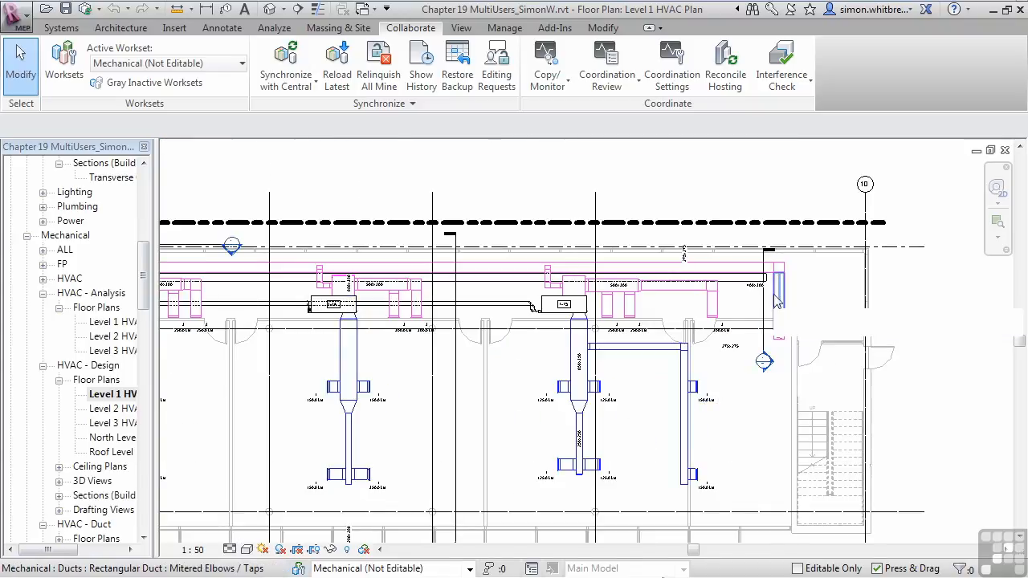
{"action": "left_click", "coordinate": [775, 300]}
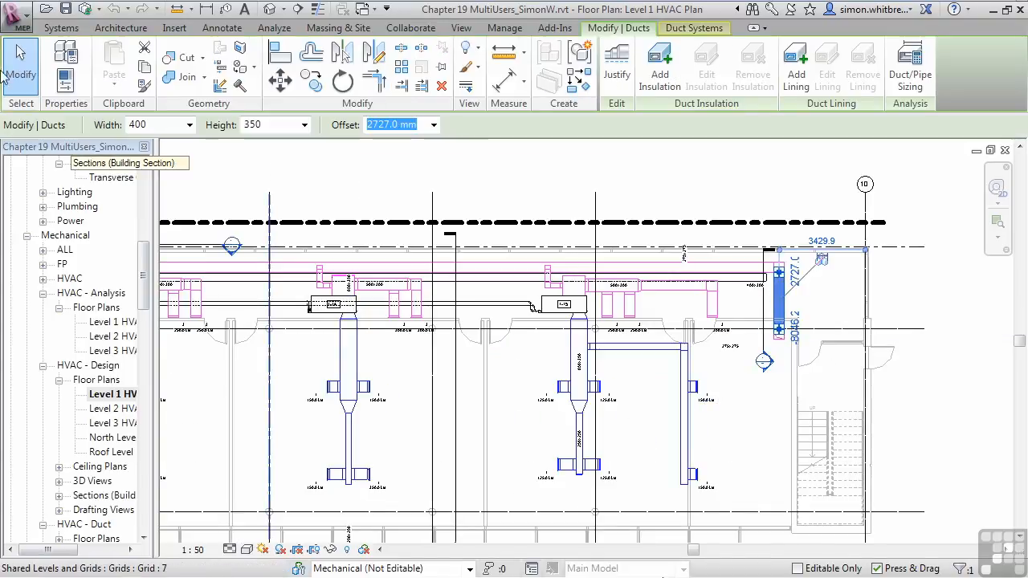
{"action": "left_click_drag", "start_coordinate": [775, 294], "coordinate": [720, 321]}
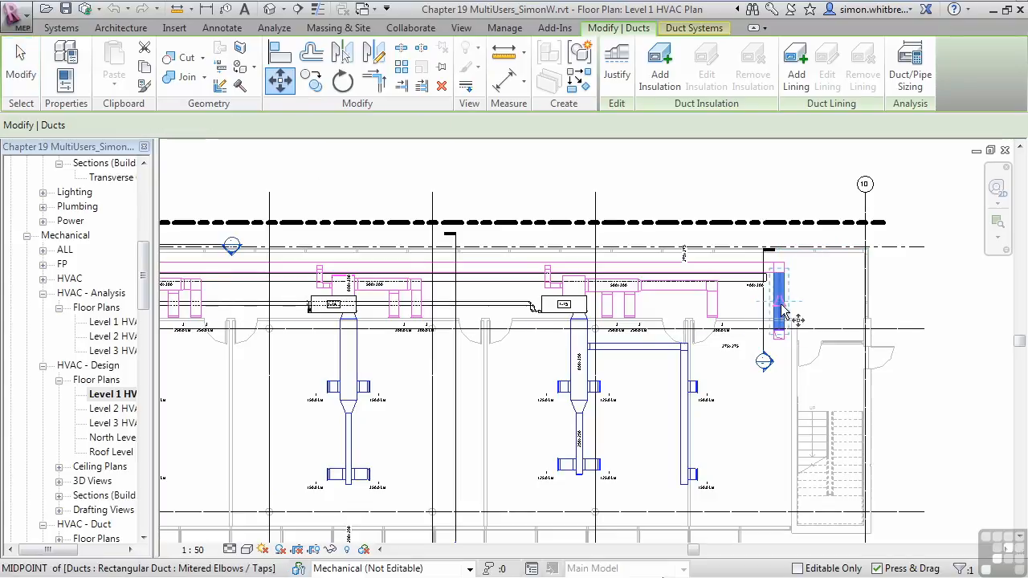
{"action": "left_click", "coordinate": [779, 303]}
{"action": "left_click", "coordinate": [755, 302]}
Place an editing request with the duct's current owner and cancel the blocked move
{"action": "left_click_drag", "start_coordinate": [820, 431], "coordinate": [465, 211]}
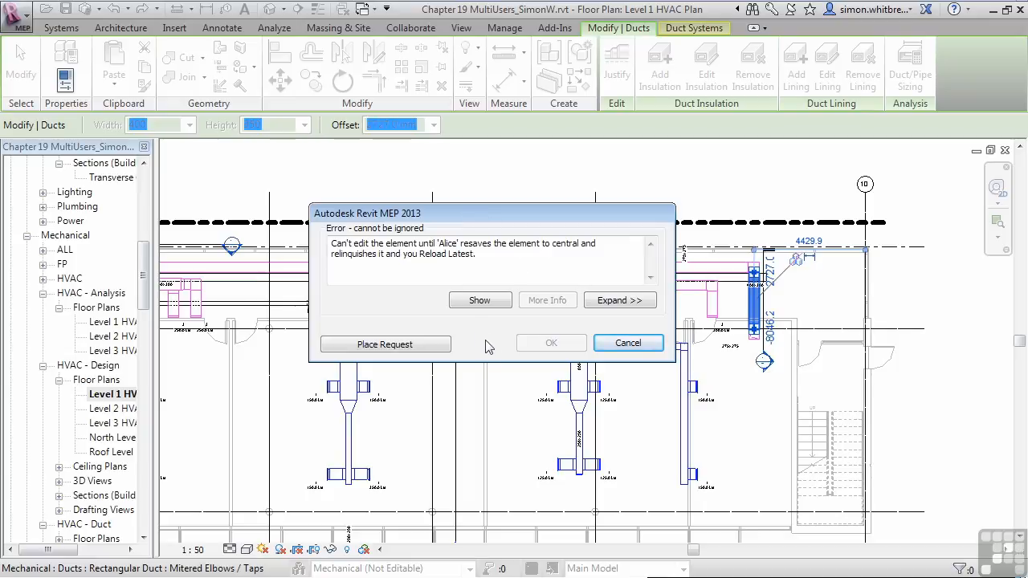
{"action": "left_click", "coordinate": [350, 345]}
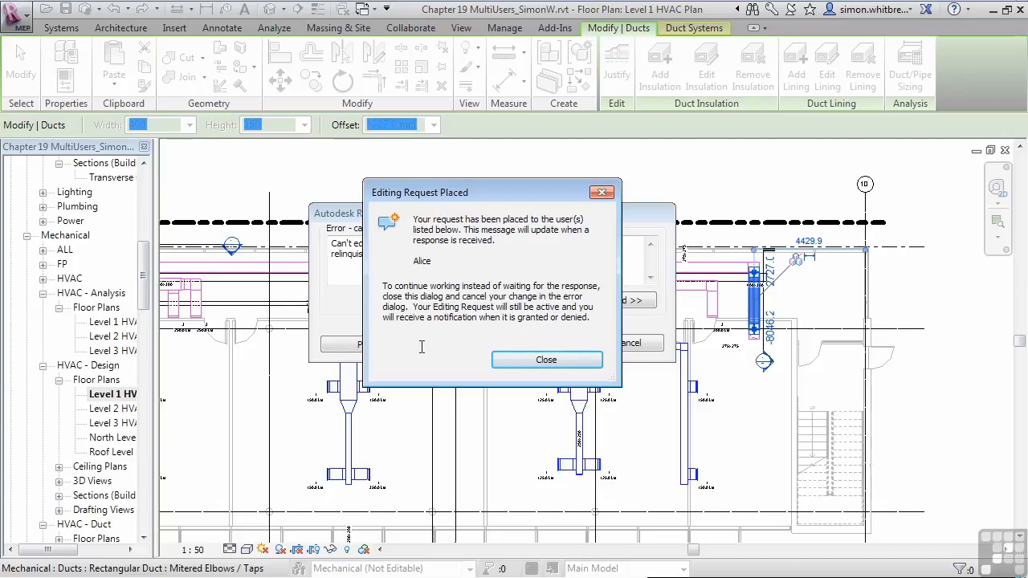
{"action": "left_click", "coordinate": [545, 360]}
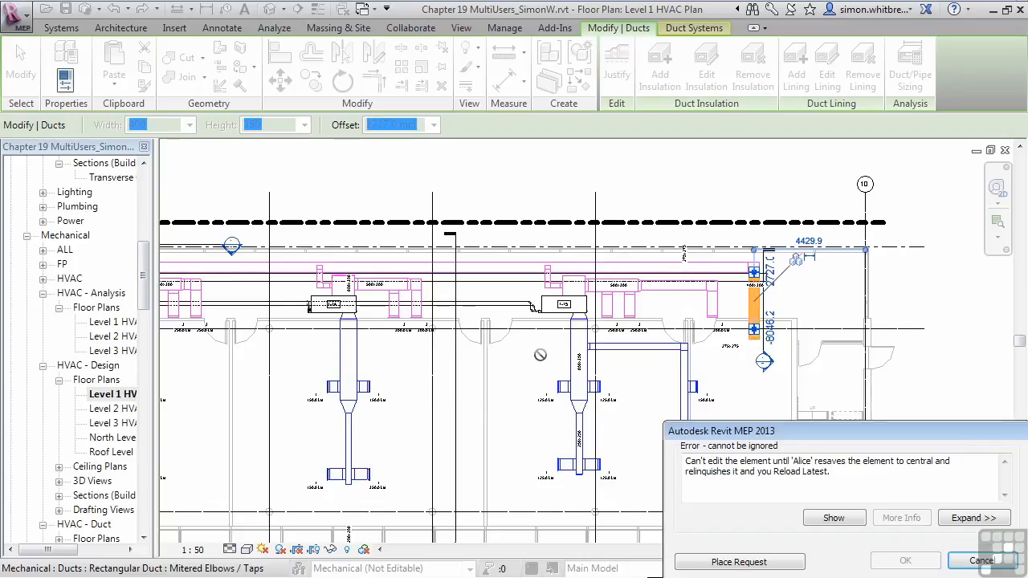
{"action": "left_click", "coordinate": [981, 562]}
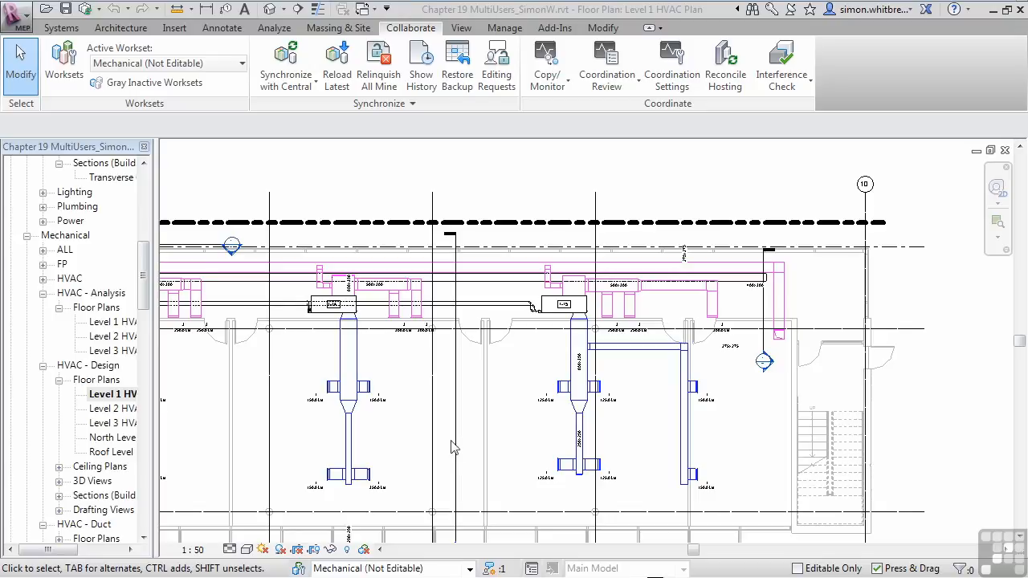
Show the elements covered by the granted editing request in the plan and dismiss the notification
{"action": "left_click_drag", "start_coordinate": [935, 480], "coordinate": [517, 231]}
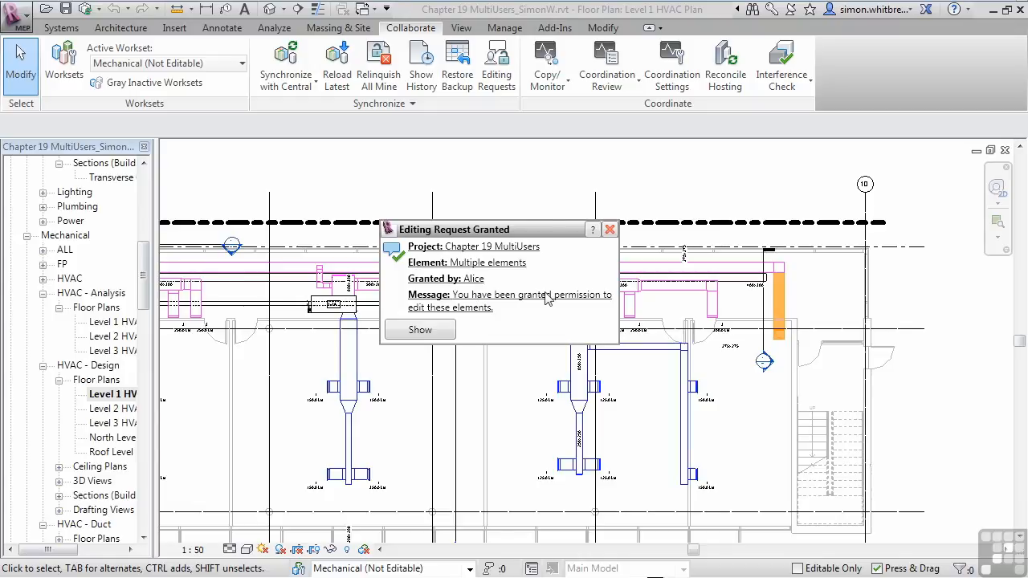
{"action": "left_click", "coordinate": [437, 332]}
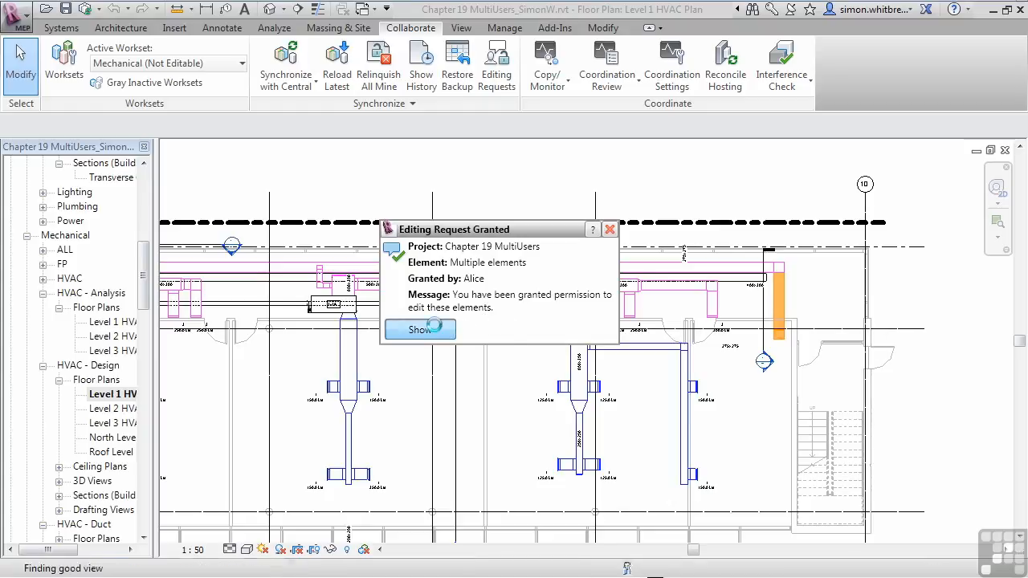
{"action": "left_click", "coordinate": [608, 231]}
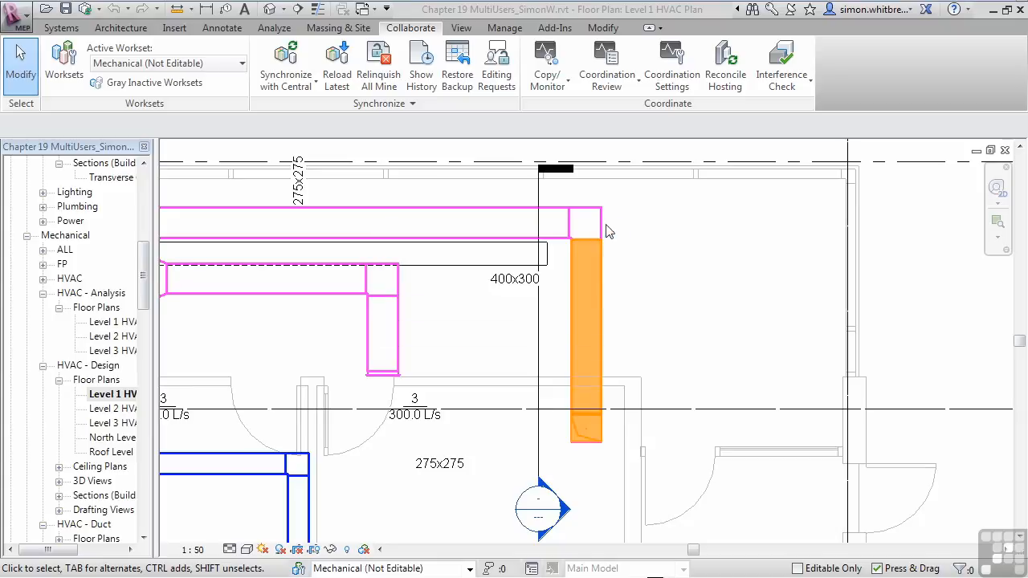
Move the north-south duct near grid 10 about 1100 mm west, away from the grid
{"action": "left_click", "coordinate": [573, 342]}
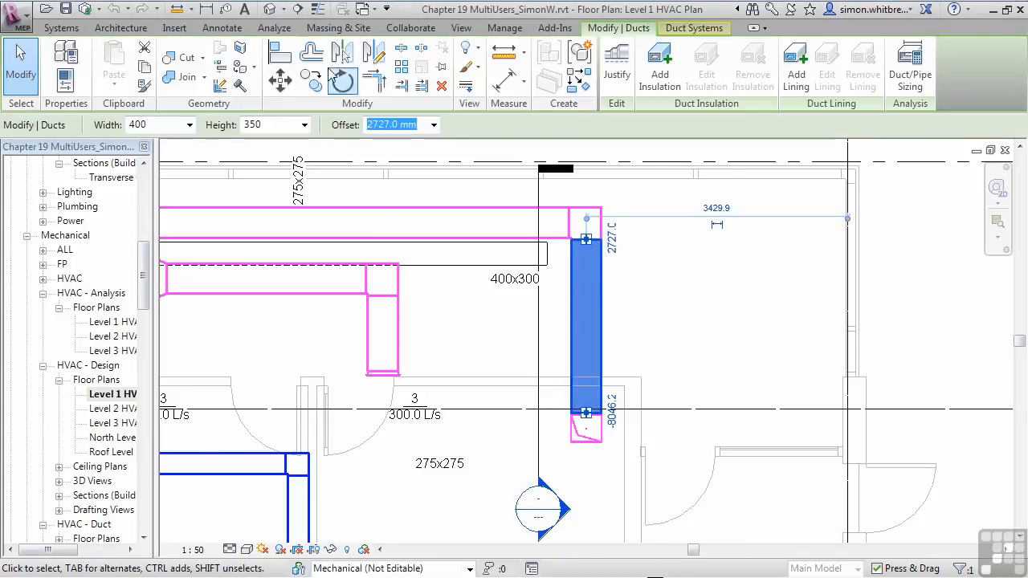
{"action": "left_click", "coordinate": [278, 83]}
{"action": "left_click", "coordinate": [560, 317]}
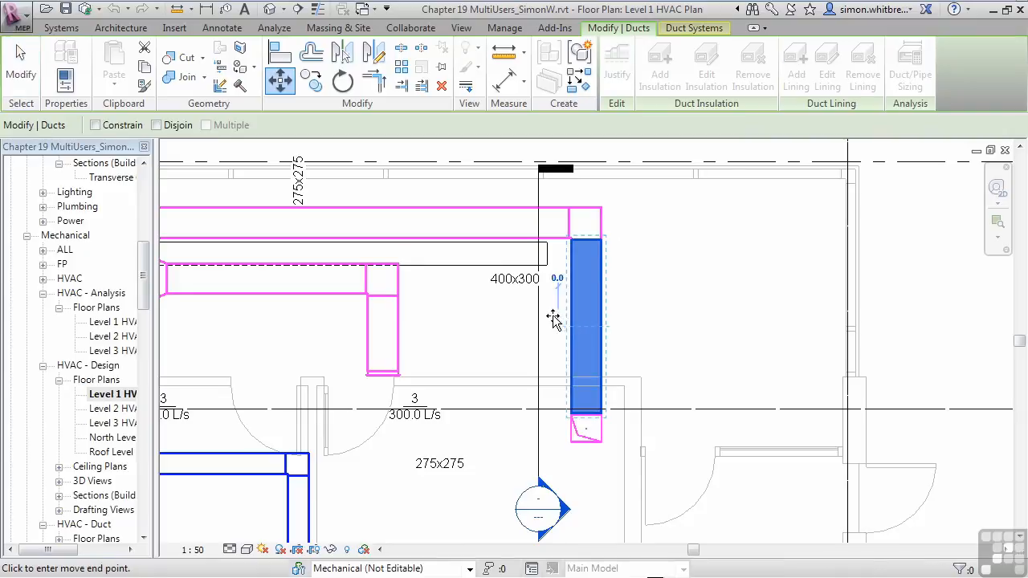
{"action": "left_click", "coordinate": [478, 320]}
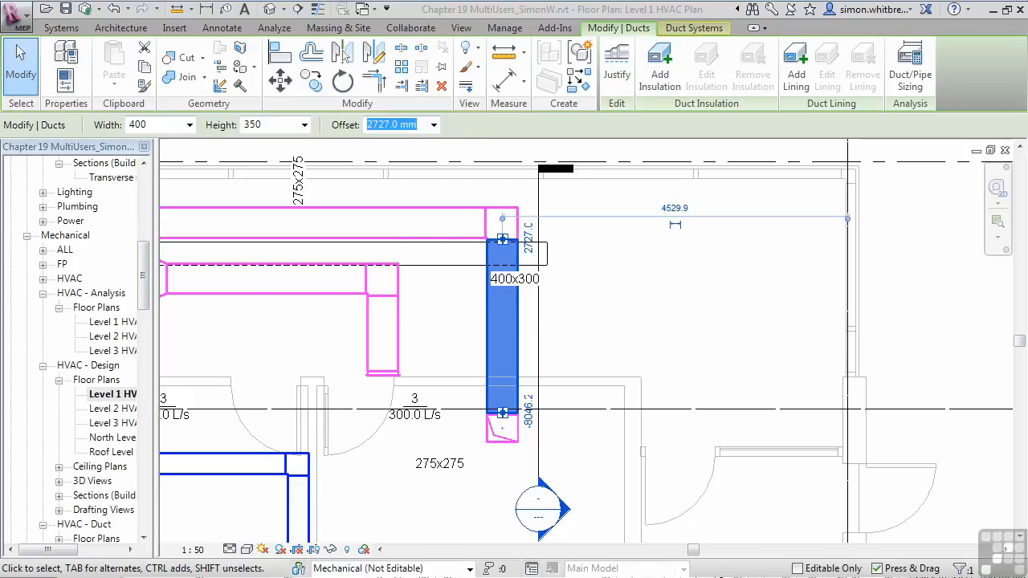
Show the duct named in the received editing request, searching closed views, and close the notification without granting or denying it
{"action": "left_click_drag", "start_coordinate": [496, 232], "coordinate": [511, 123]}
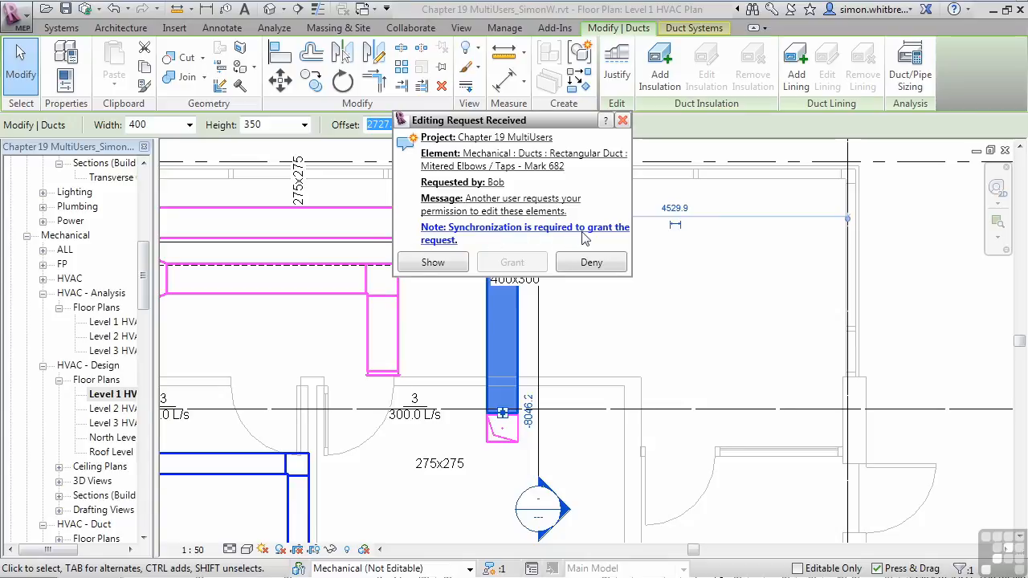
{"action": "left_click", "coordinate": [433, 263]}
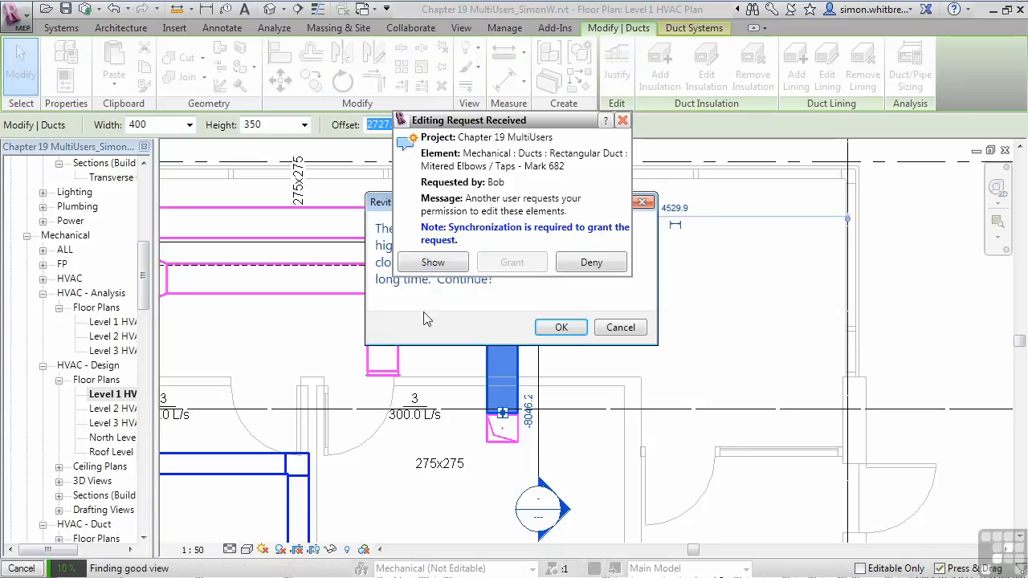
{"action": "left_click_drag", "start_coordinate": [378, 207], "coordinate": [366, 300]}
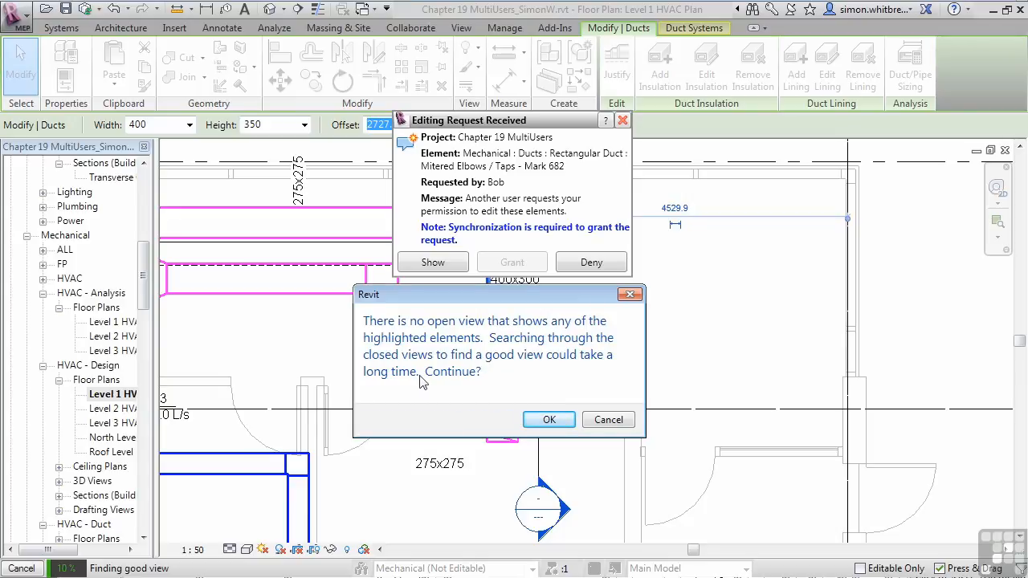
{"action": "left_click", "coordinate": [546, 420]}
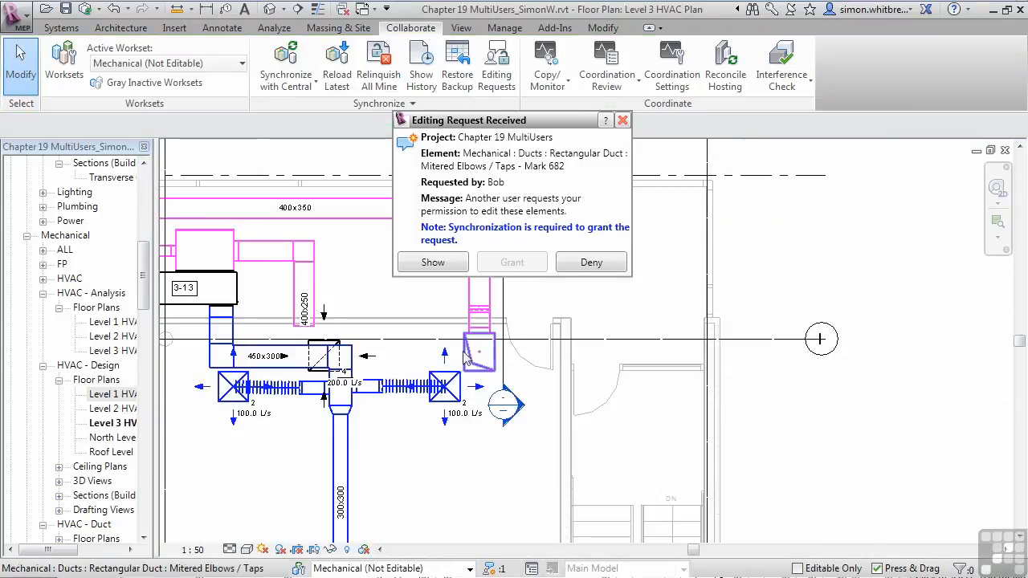
{"action": "left_click", "coordinate": [433, 265]}
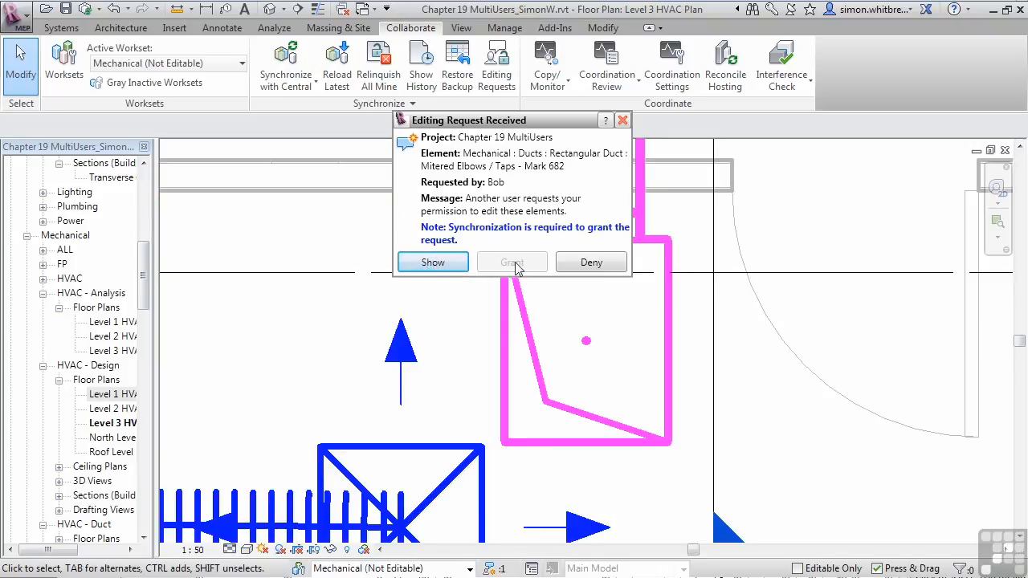
{"action": "left_click", "coordinate": [622, 120]}
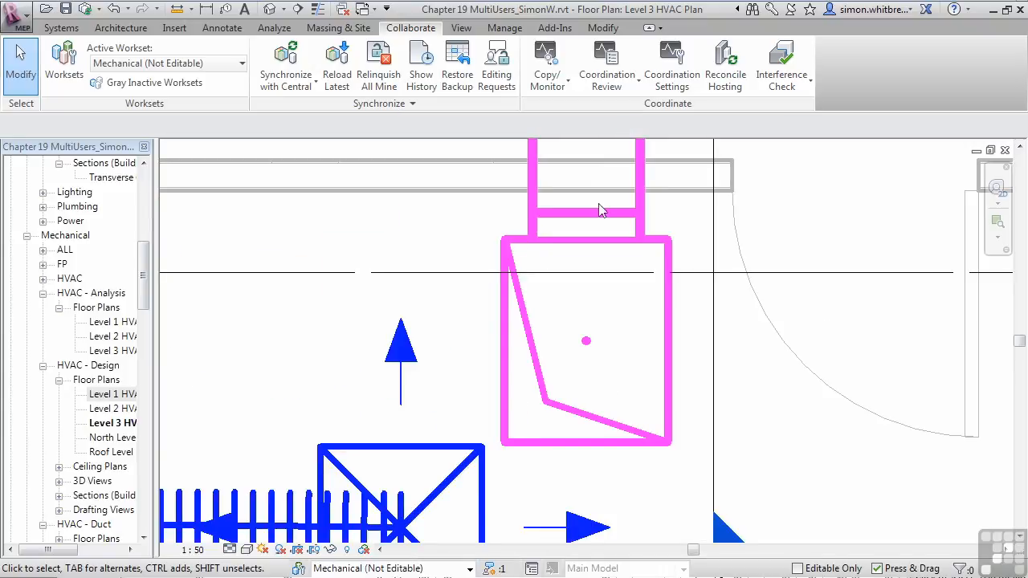
Check the Synchronize with Central options without synchronizing, and review the workset owners and borrowers with the Borrowers column widened
{"action": "left_click", "coordinate": [280, 64]}
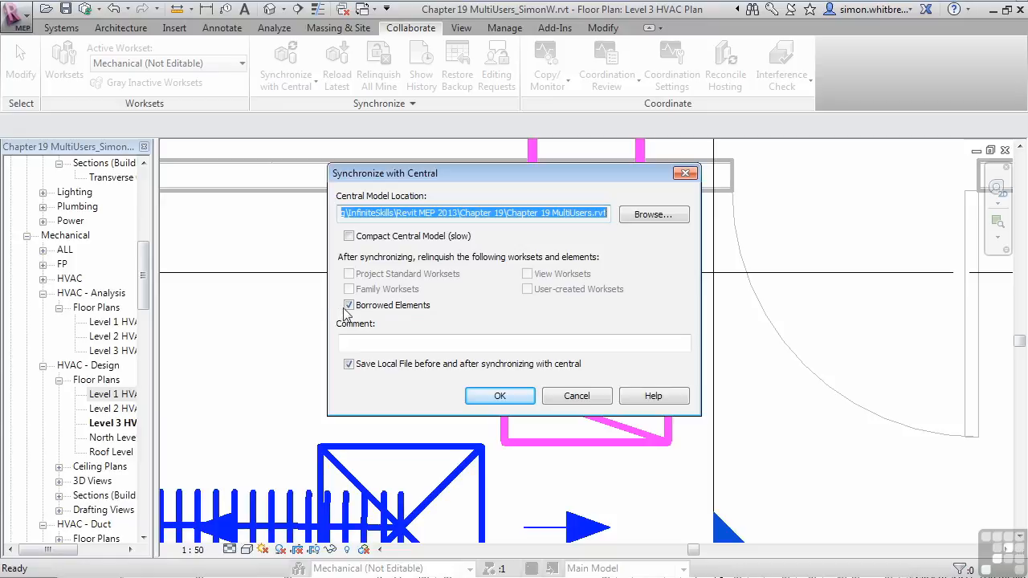
{"action": "left_click", "coordinate": [567, 399]}
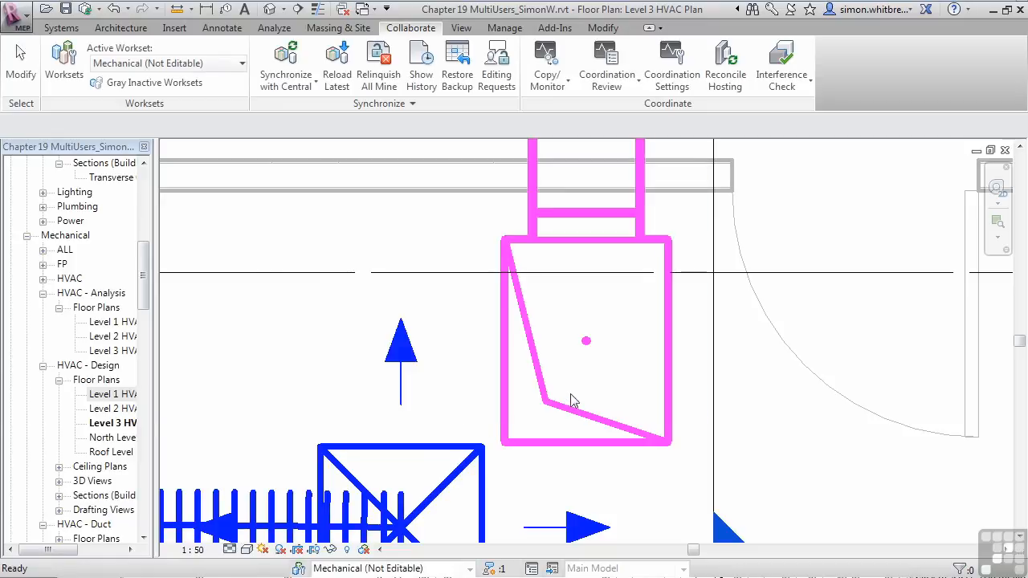
{"action": "left_click", "coordinate": [65, 64]}
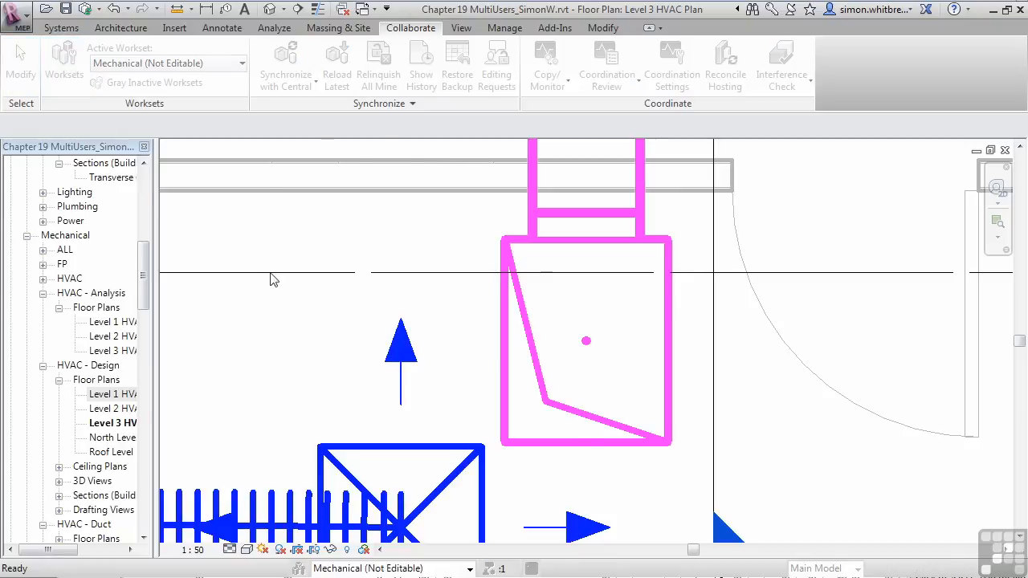
{"action": "left_click_drag", "start_coordinate": [314, 113], "coordinate": [476, 131]}
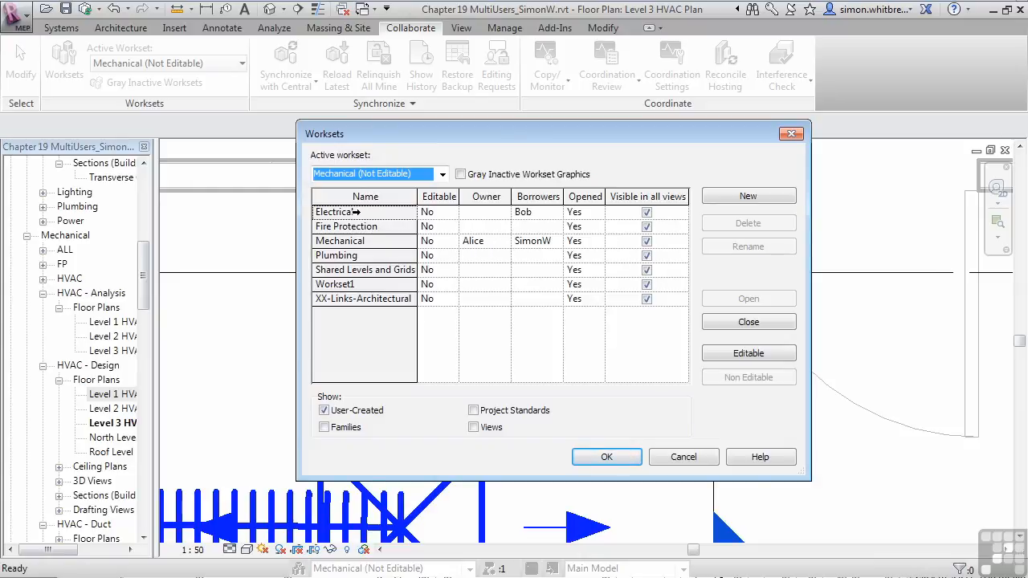
{"action": "left_click_drag", "start_coordinate": [563, 196], "coordinate": [601, 196]}
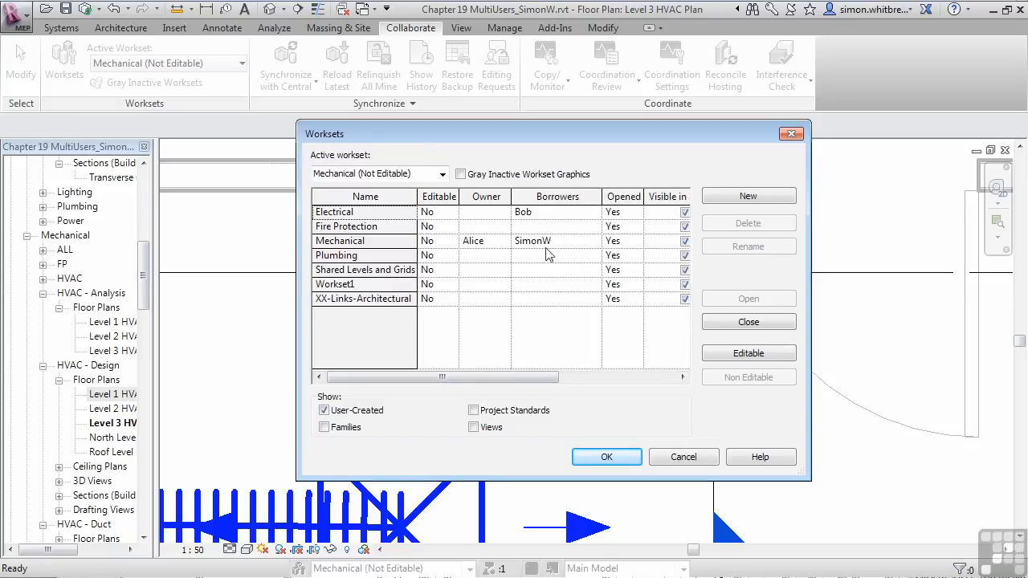
{"action": "left_click", "coordinate": [594, 455]}
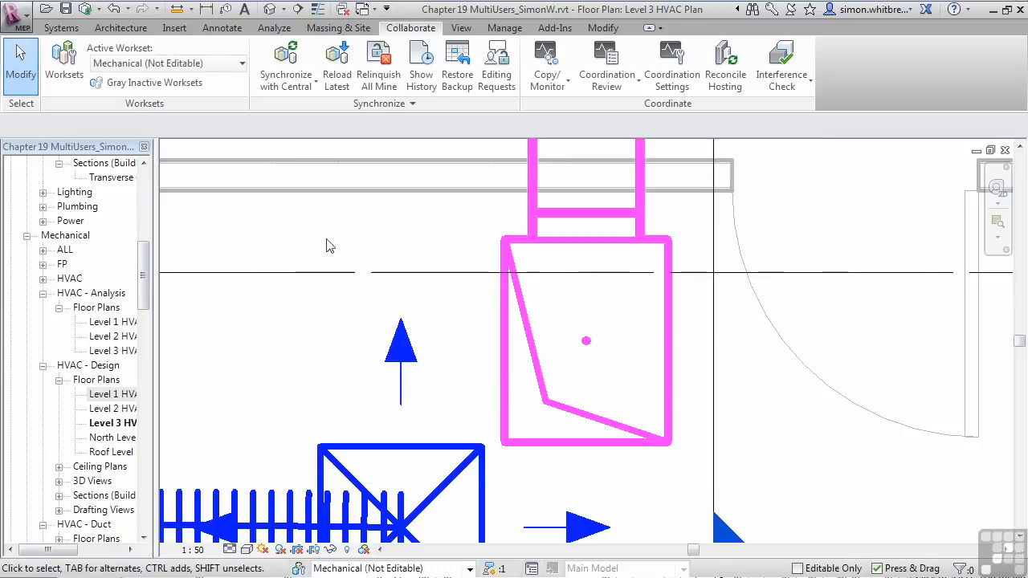
Synchronize with the central model, relinquishing borrowed elements and saving the local file, and recheck the workset owners and borrowers
{"action": "left_click", "coordinate": [285, 57]}
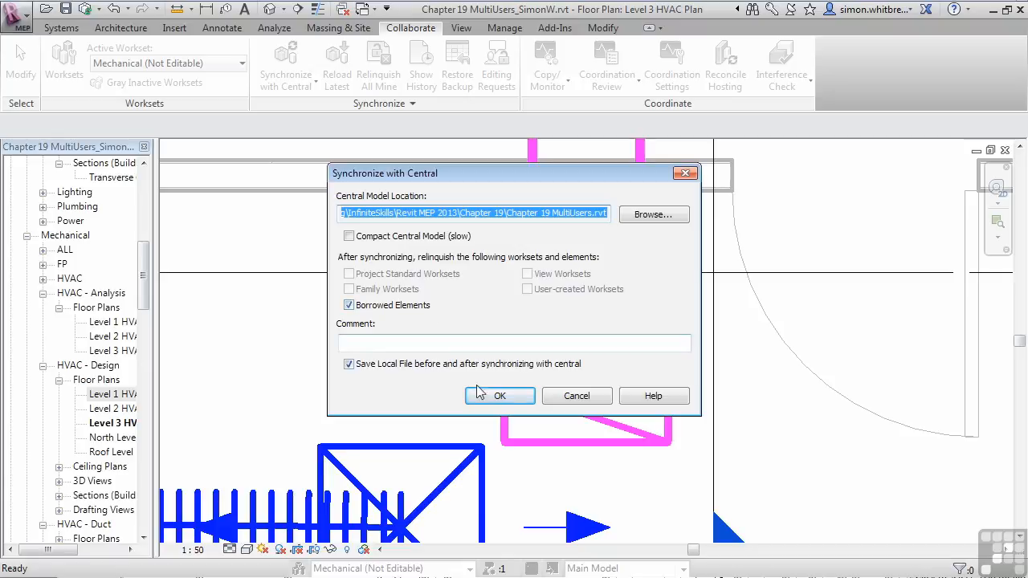
{"action": "left_click", "coordinate": [501, 397]}
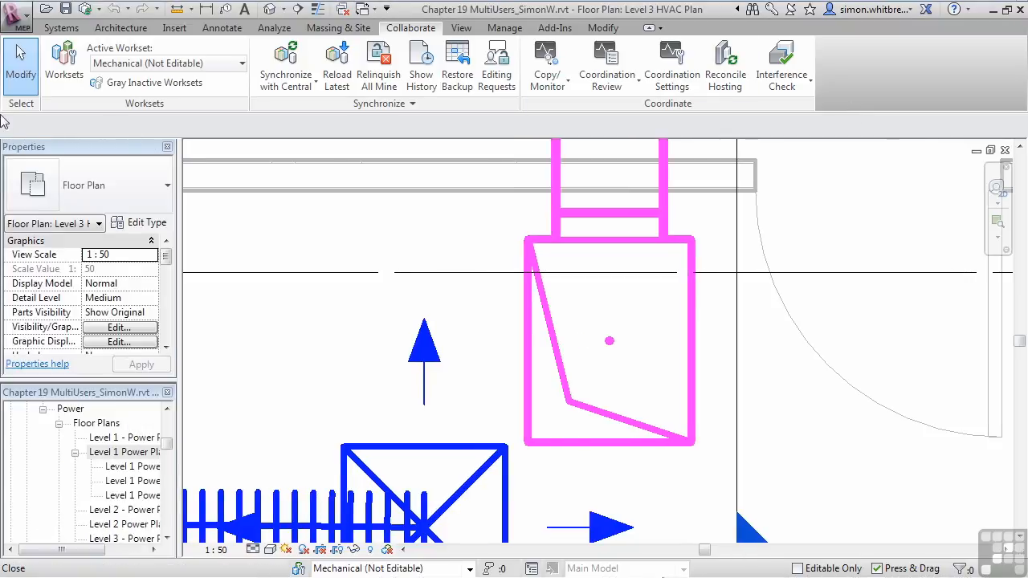
{"action": "left_click", "coordinate": [64, 60]}
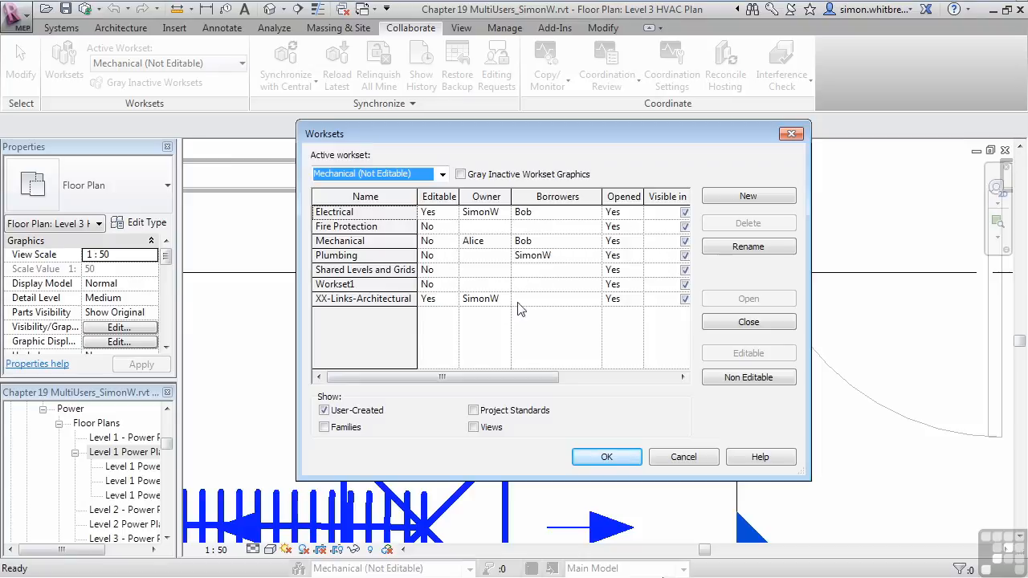
{"action": "left_click", "coordinate": [591, 458]}
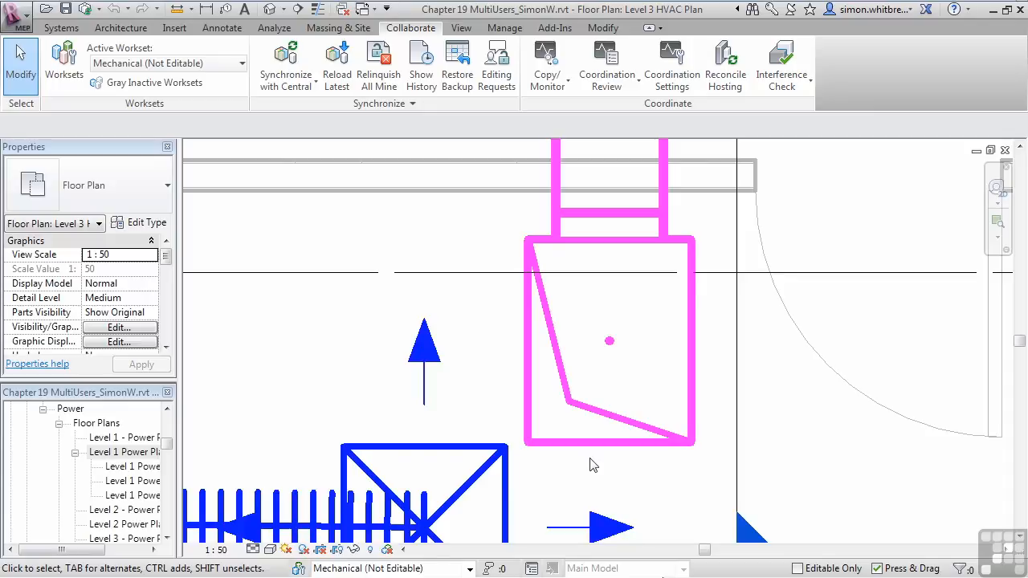
Set the Level 3 HVAC plan's worksharing display to Checkout Status
{"action": "scroll", "coordinate": [658, 366], "scroll_direction": "down", "scroll_amount": 5}
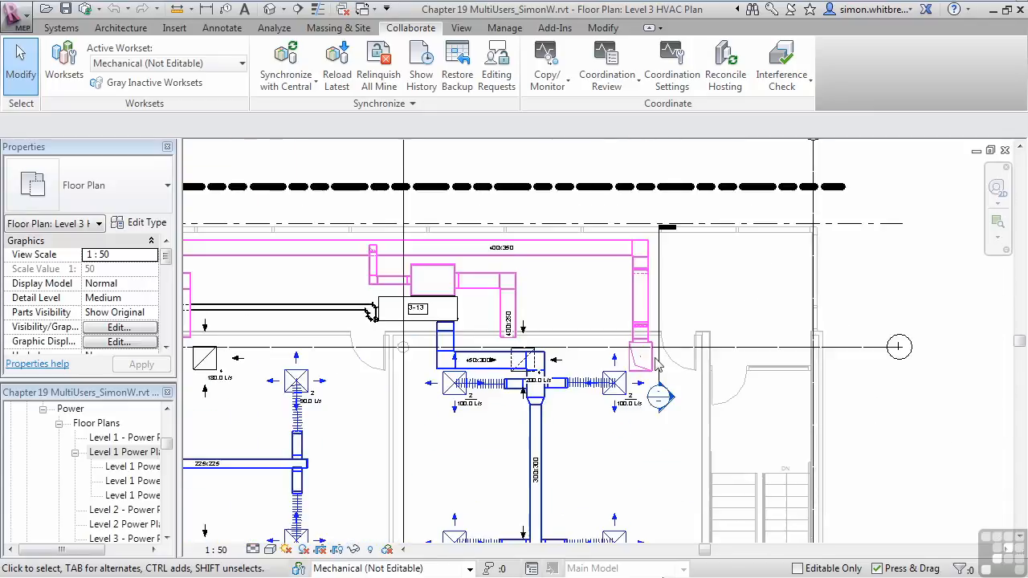
{"action": "scroll", "coordinate": [659, 366], "scroll_direction": "down", "scroll_amount": 1}
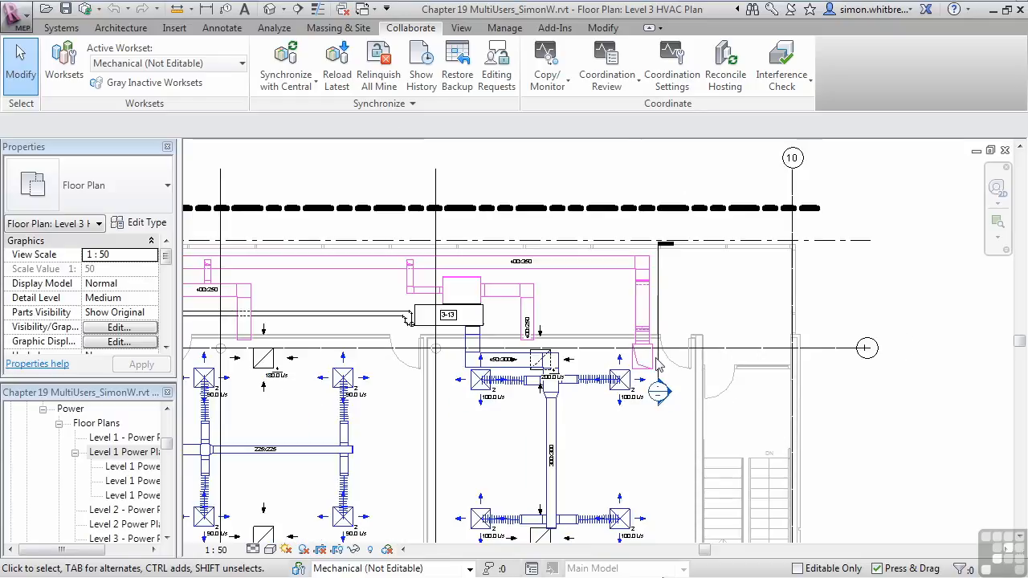
{"action": "left_click", "coordinate": [388, 551]}
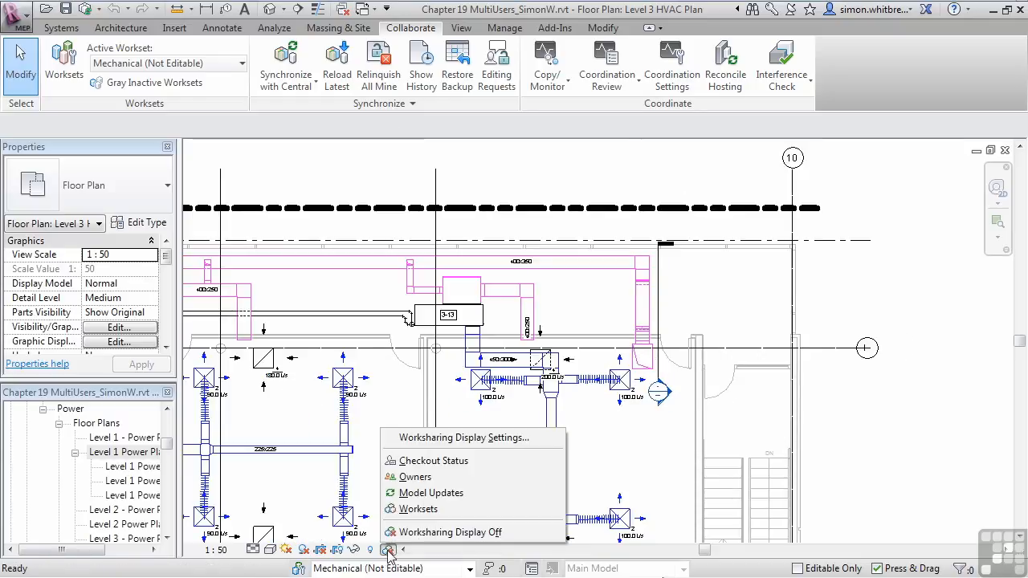
{"action": "left_click", "coordinate": [428, 464]}
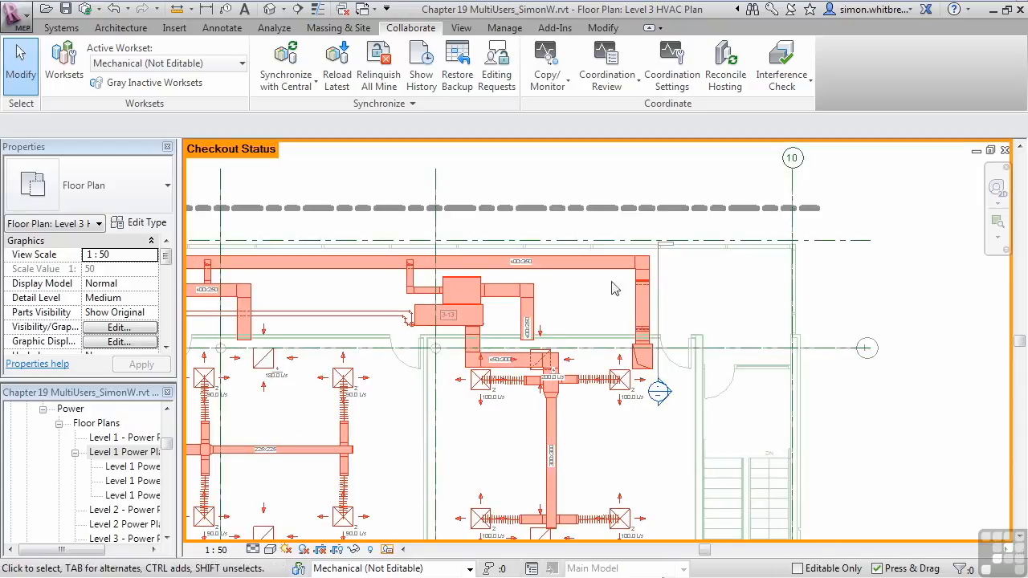
Switch the Level 3 HVAC plan's worksharing display to Owners and view the wider east wing
{"action": "left_click", "coordinate": [388, 550]}
{"action": "left_click", "coordinate": [404, 481]}
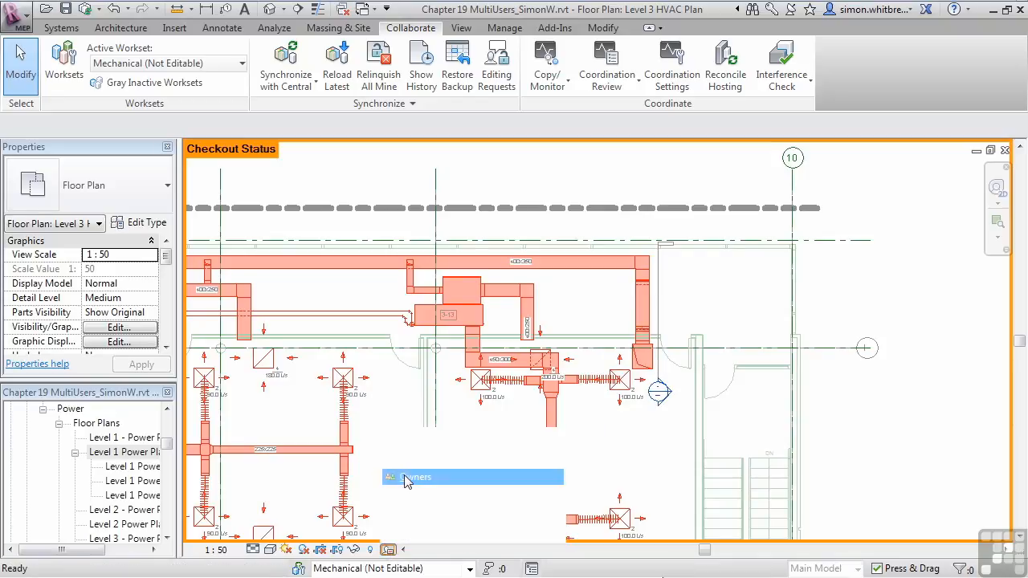
{"action": "scroll", "coordinate": [634, 455], "scroll_direction": "down", "scroll_amount": 3}
{"action": "middle_click_drag", "start_coordinate": [649, 354], "coordinate": [681, 345]}
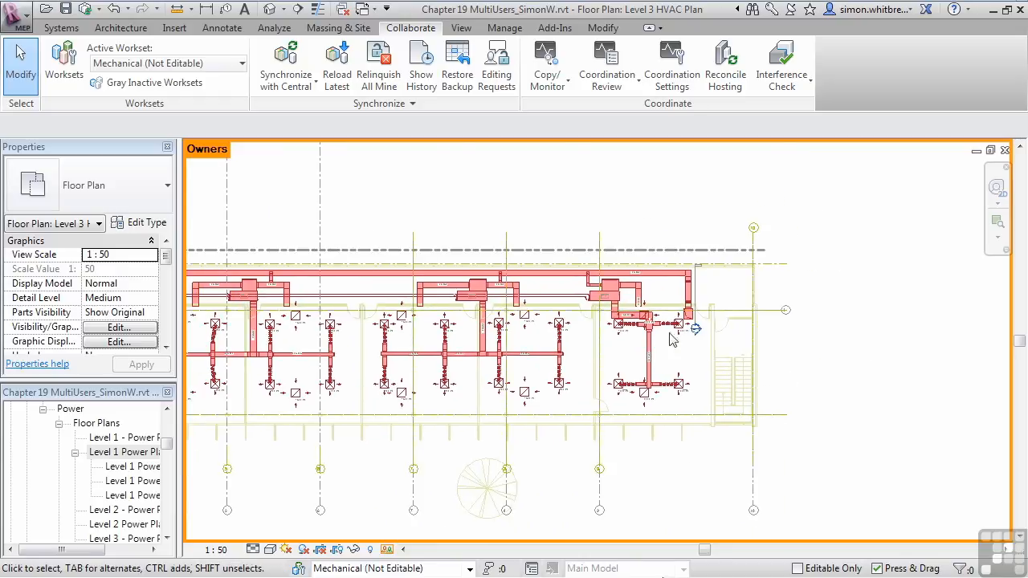
Review the worksharing display colour settings for owners, model updates and worksets
{"action": "left_click", "coordinate": [388, 549]}
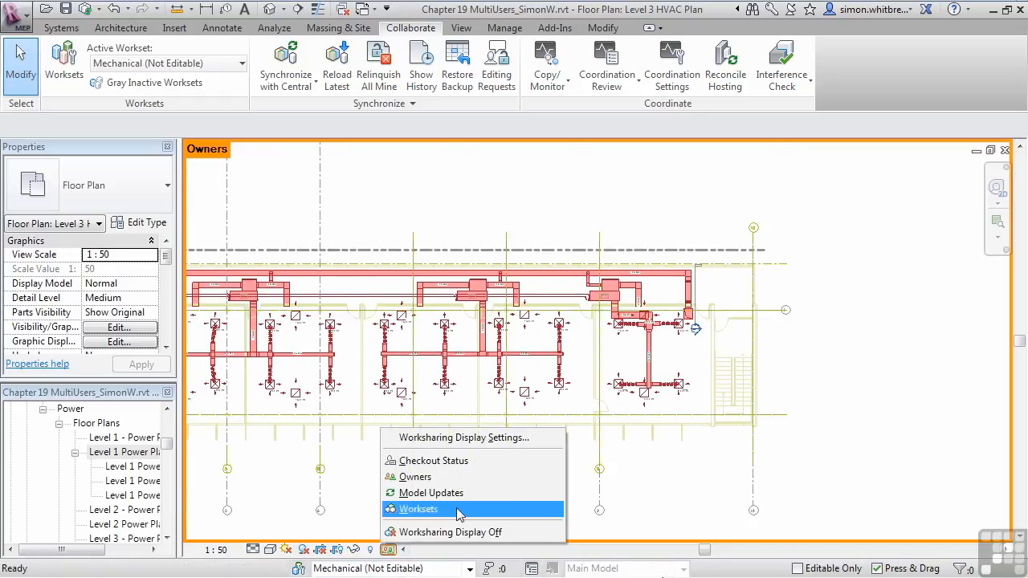
{"action": "left_click", "coordinate": [458, 440]}
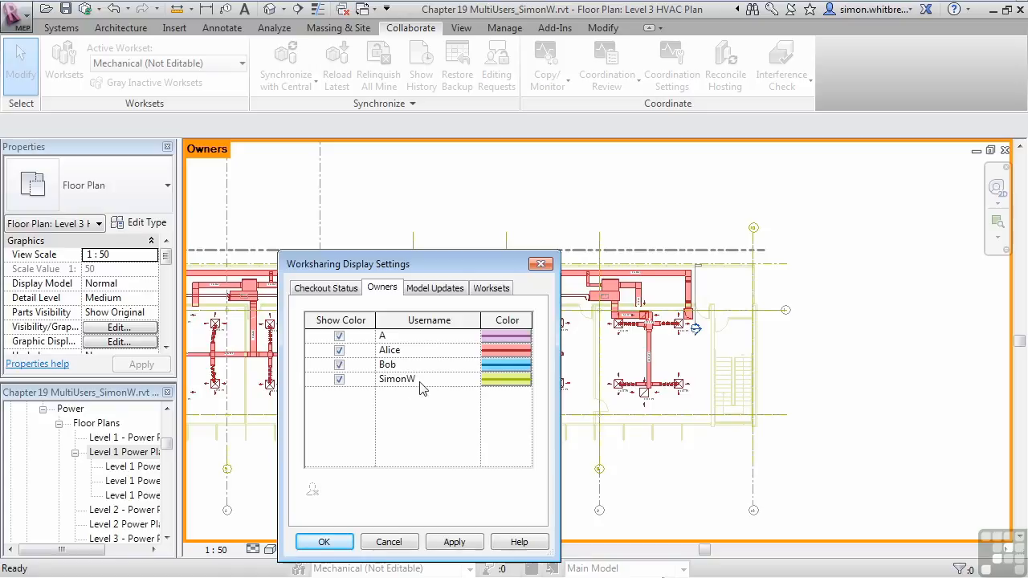
{"action": "left_click", "coordinate": [434, 289]}
{"action": "left_click", "coordinate": [487, 291]}
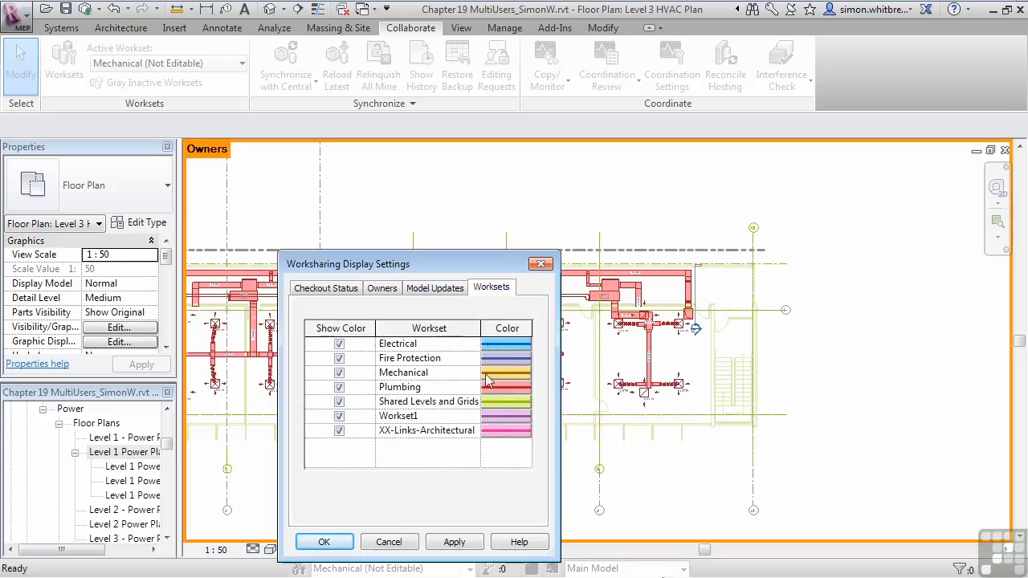
{"action": "left_click", "coordinate": [322, 543]}
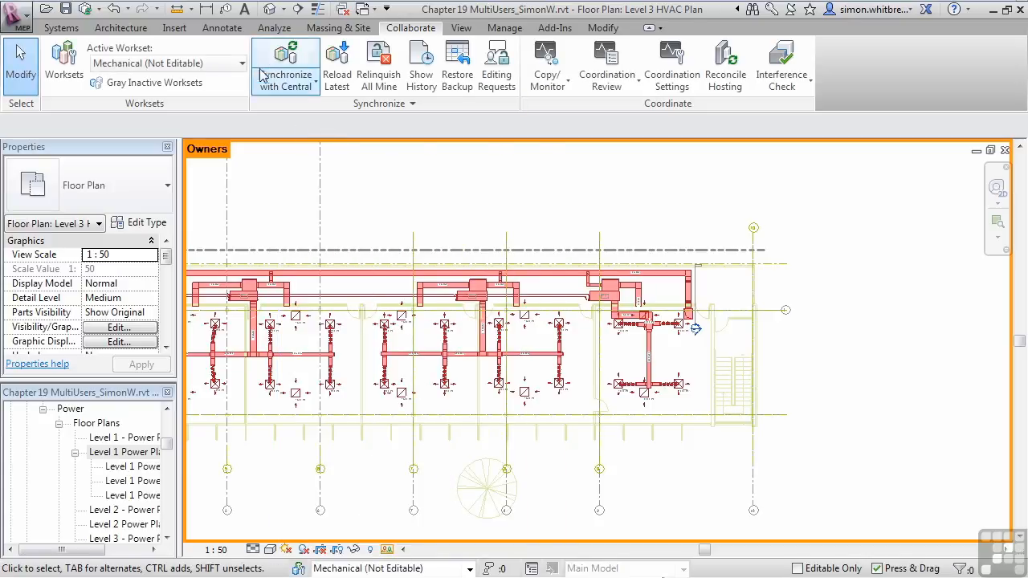
Open the default 3D view and set its worksharing display to Worksets
{"action": "key", "text": "3"}
{"action": "key", "text": "d"}
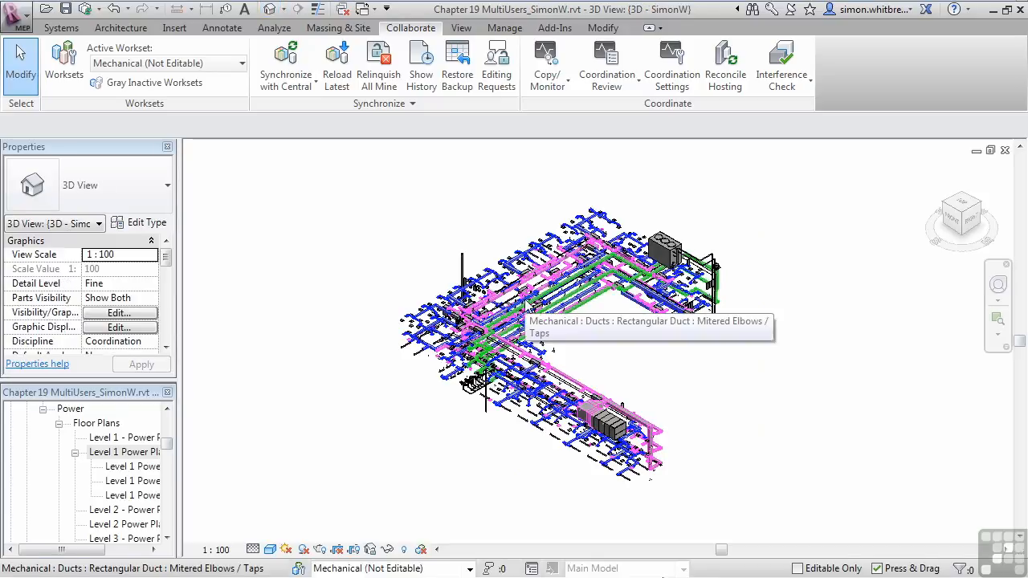
{"action": "left_click", "coordinate": [421, 551]}
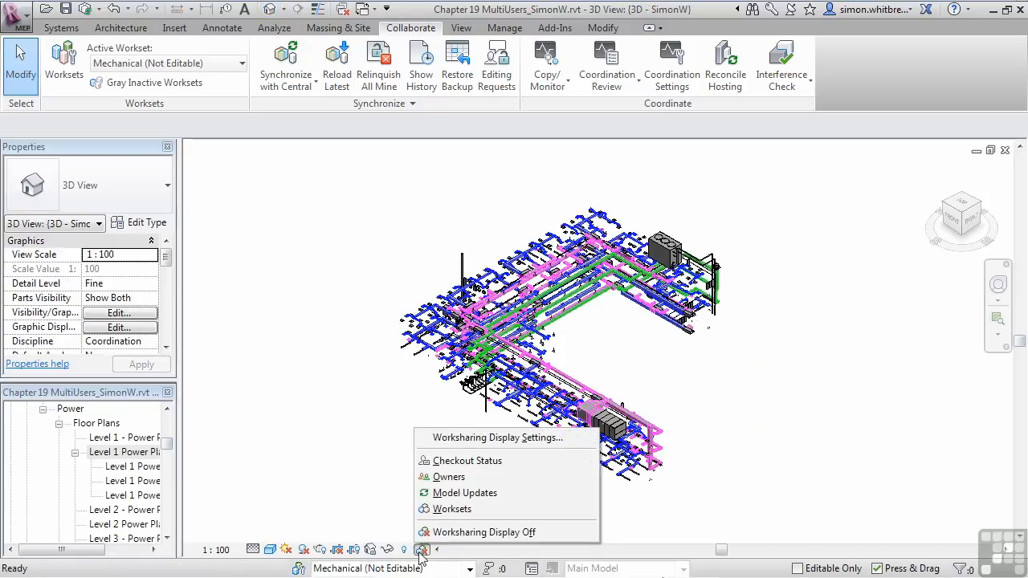
{"action": "left_click", "coordinate": [469, 509]}
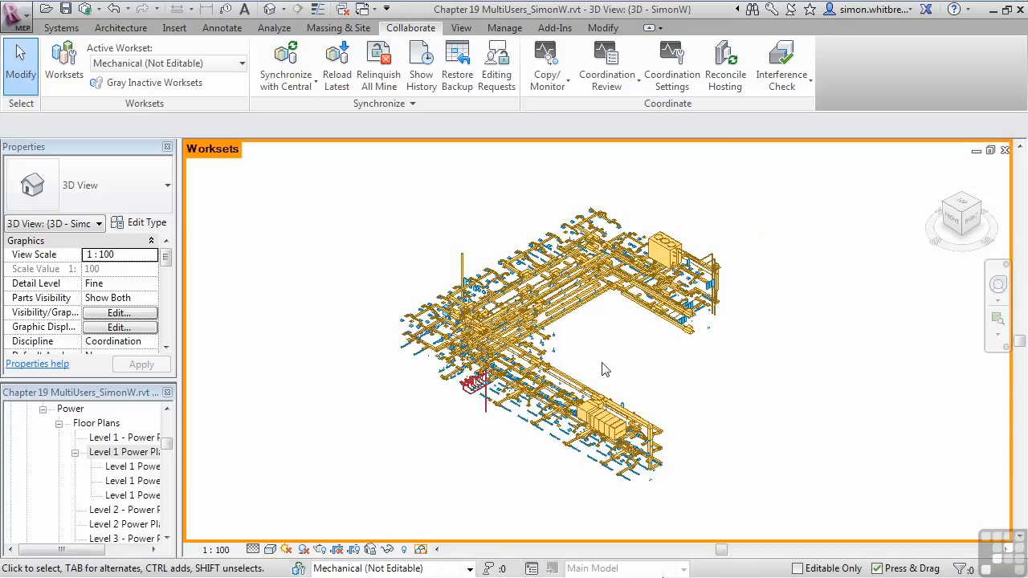
Switch the 3D view's worksharing display to Owners and check the ownership details of the differently coloured vertical duct
{"action": "left_click", "coordinate": [421, 550]}
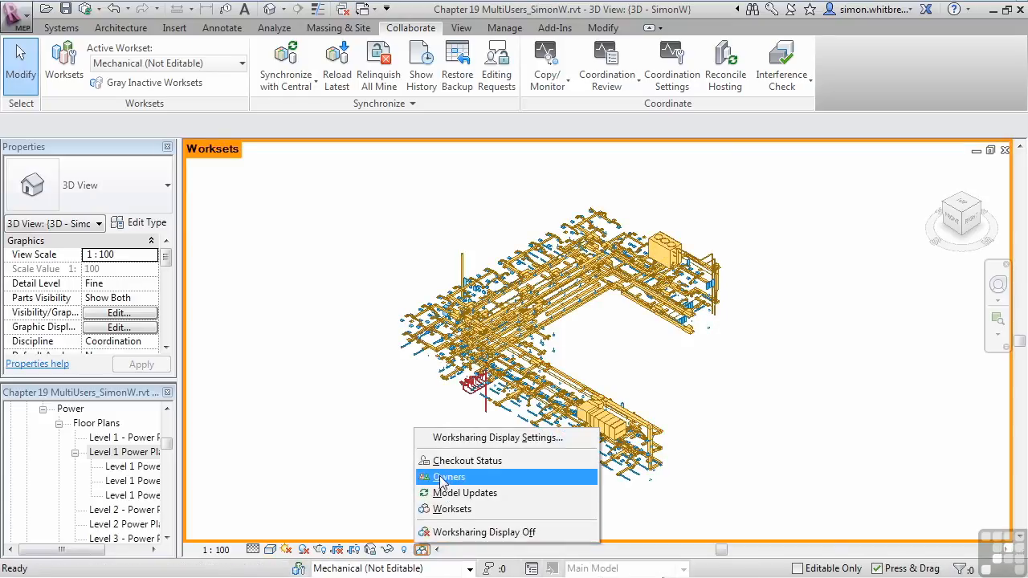
{"action": "left_click", "coordinate": [440, 478]}
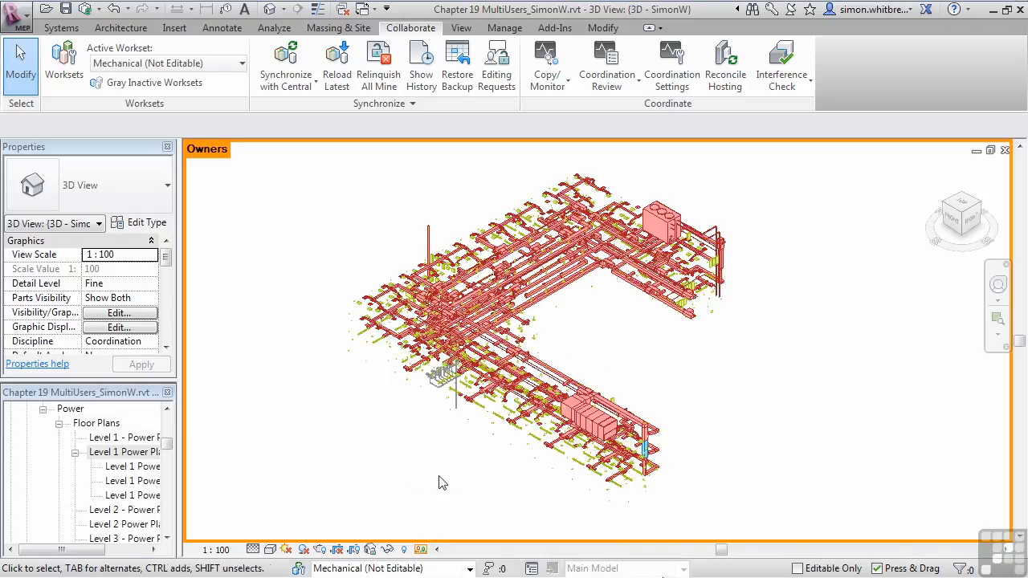
{"action": "scroll", "coordinate": [647, 453], "scroll_direction": "up", "scroll_amount": 5}
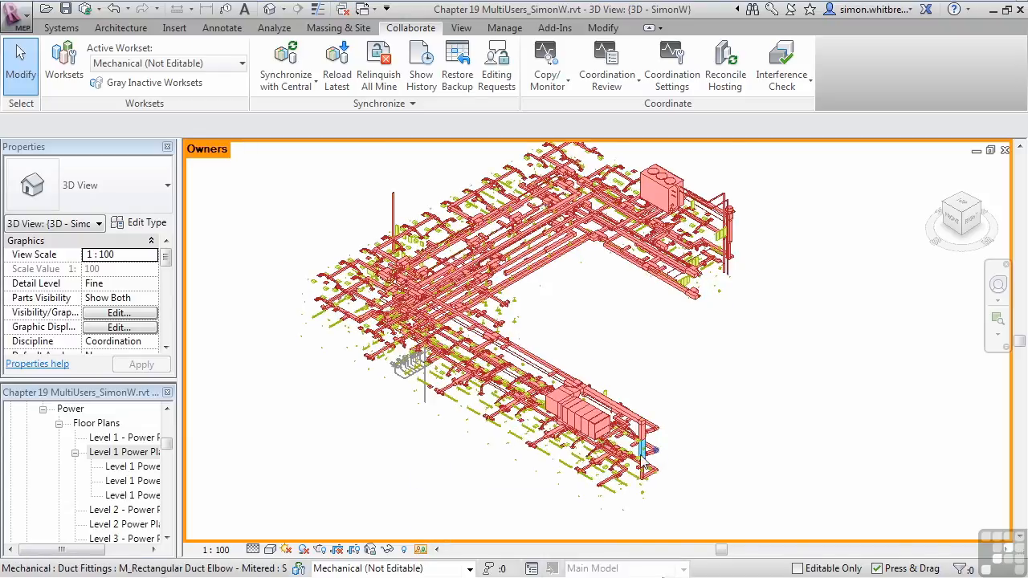
{"action": "mouse_move", "coordinate": [604, 438]}
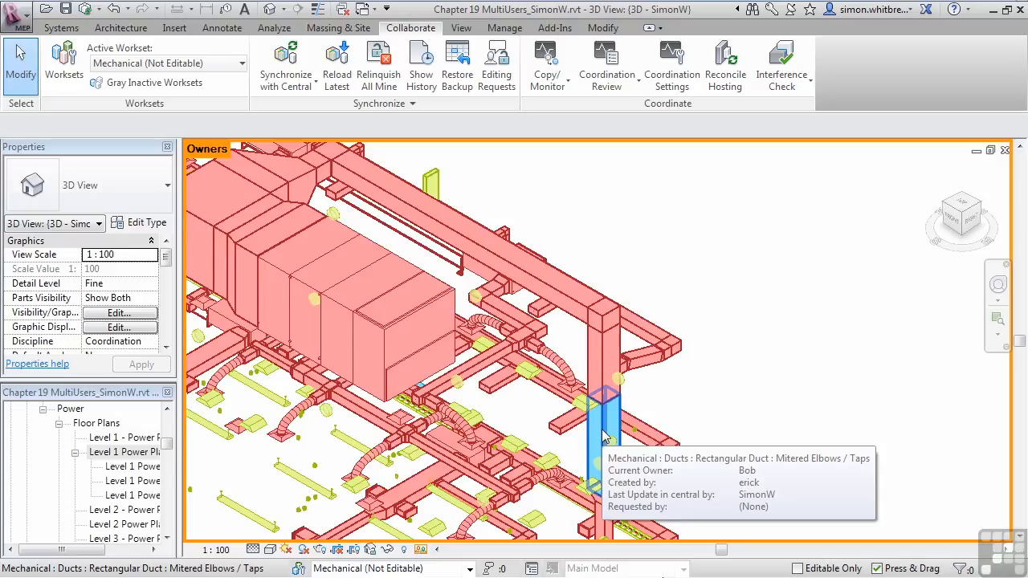
{"action": "scroll", "coordinate": [604, 438], "scroll_direction": "down", "scroll_amount": 8}
{"action": "middle_click_drag", "start_coordinate": [446, 403], "coordinate": [541, 451]}
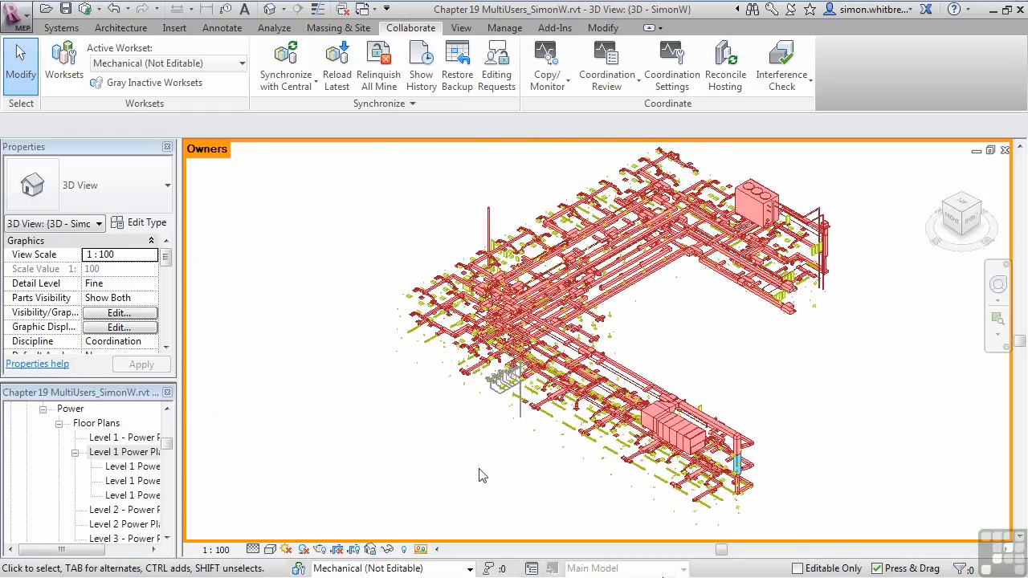
Synchronize with central, relinquishing user-created worksets, view worksets and borrowed elements and saving the local file, and inspect the lighting fixtures' ownership colour
{"action": "left_click", "coordinate": [287, 61]}
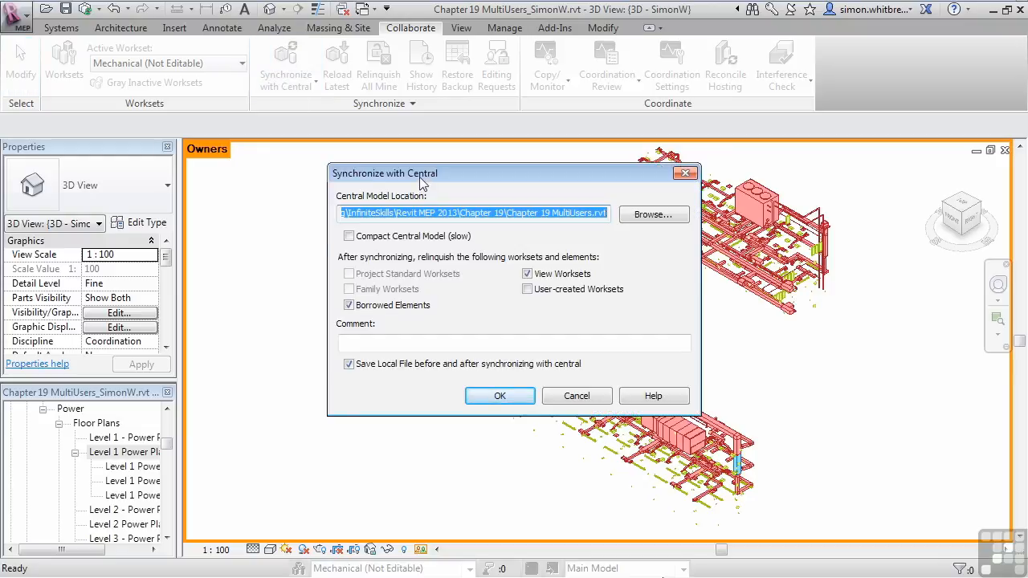
{"action": "left_click", "coordinate": [527, 290]}
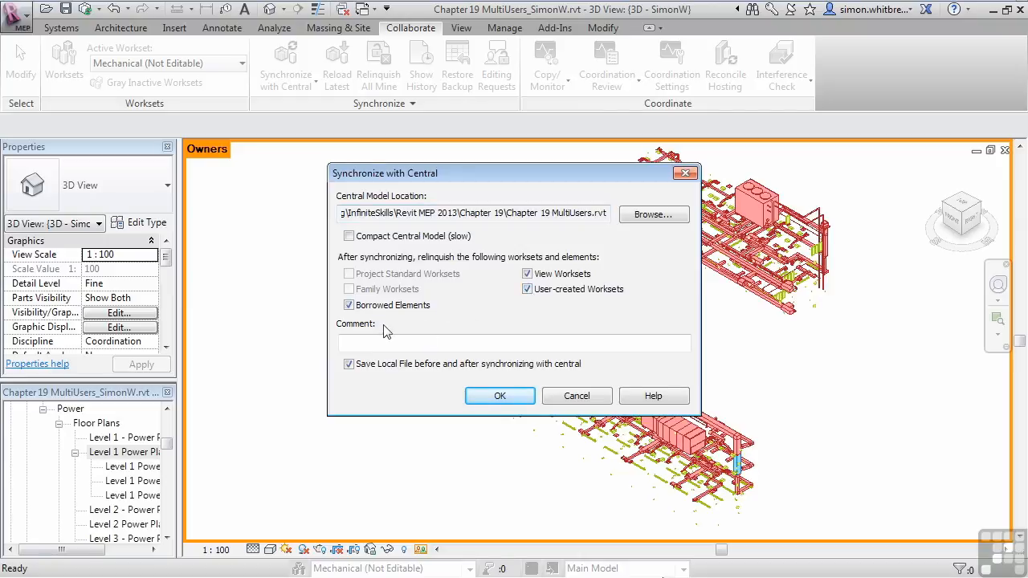
{"action": "left_click", "coordinate": [501, 396]}
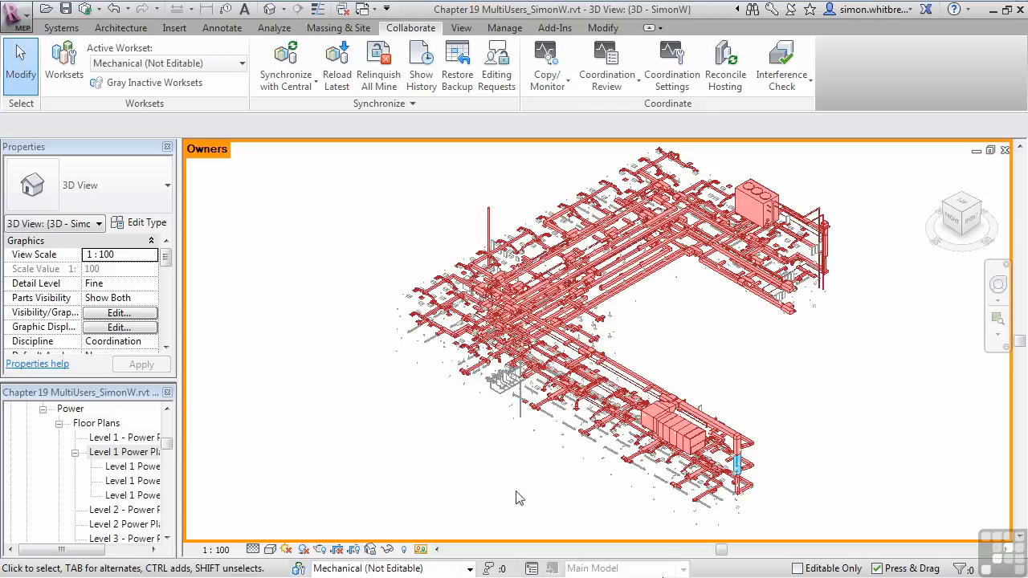
{"action": "scroll", "coordinate": [566, 432], "scroll_direction": "up", "scroll_amount": 4}
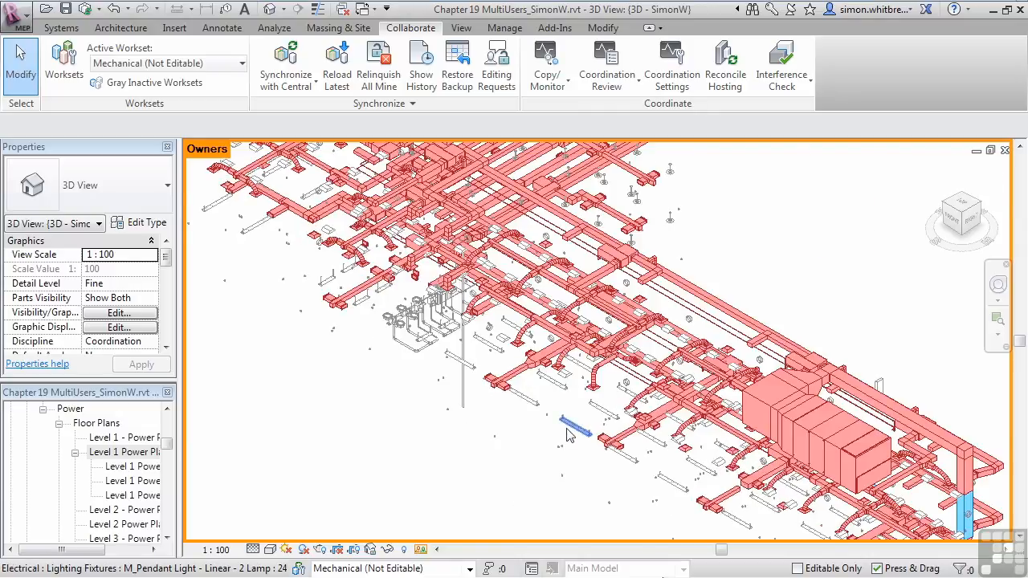
{"action": "scroll", "coordinate": [566, 432], "scroll_direction": "up", "scroll_amount": 3}
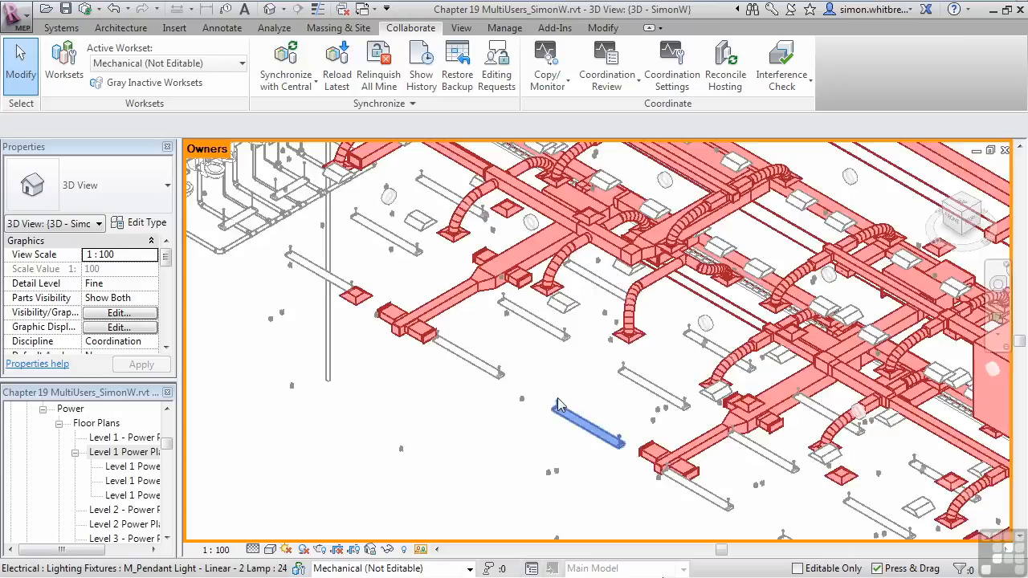
{"action": "scroll", "coordinate": [562, 405], "scroll_direction": "down", "scroll_amount": 8}
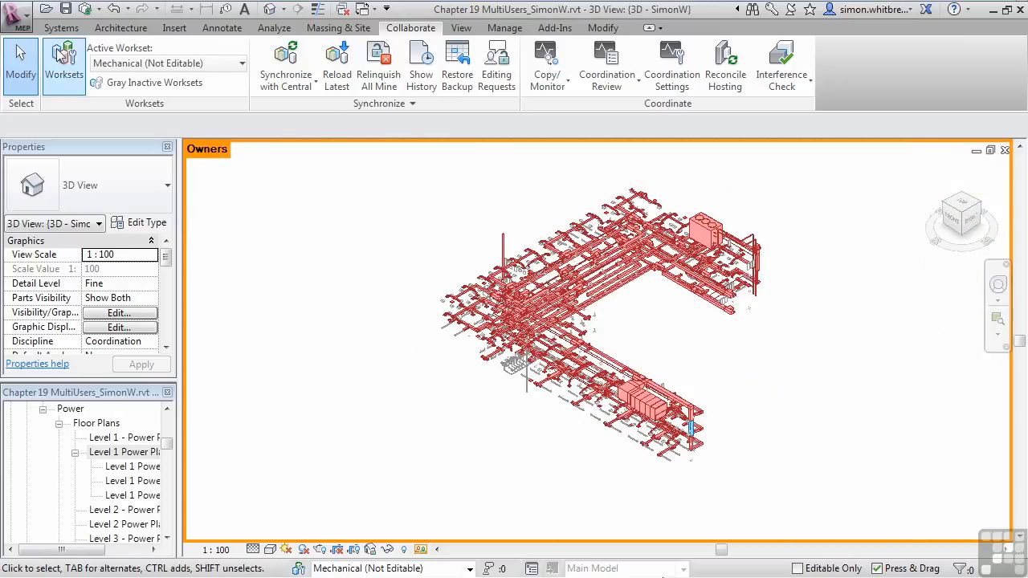
Review the owners and borrowers of the user-created worksets without changing them
{"action": "left_click", "coordinate": [63, 62]}
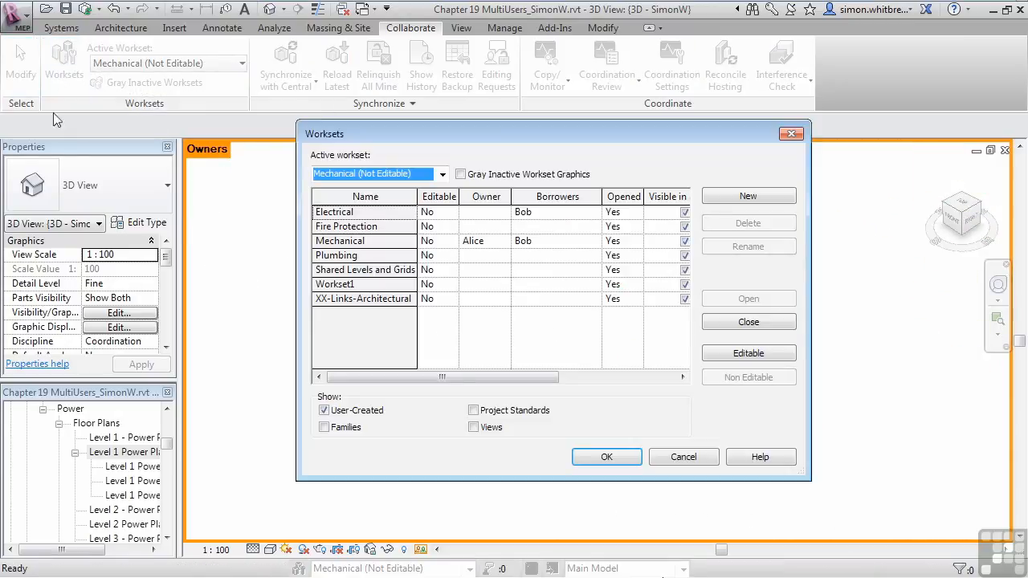
{"action": "left_click_drag", "start_coordinate": [521, 135], "coordinate": [544, 162]}
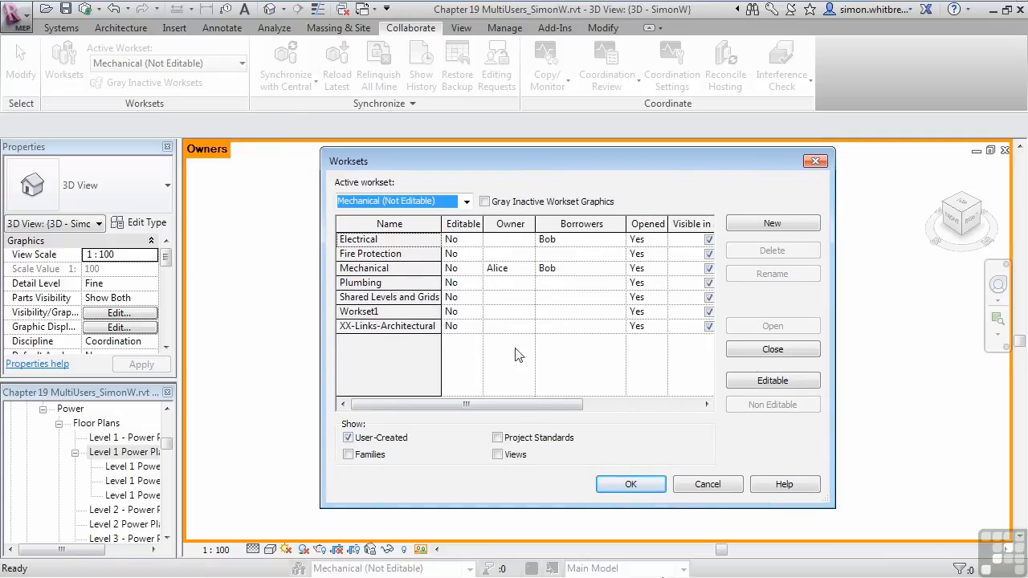
{"action": "left_click", "coordinate": [694, 492]}
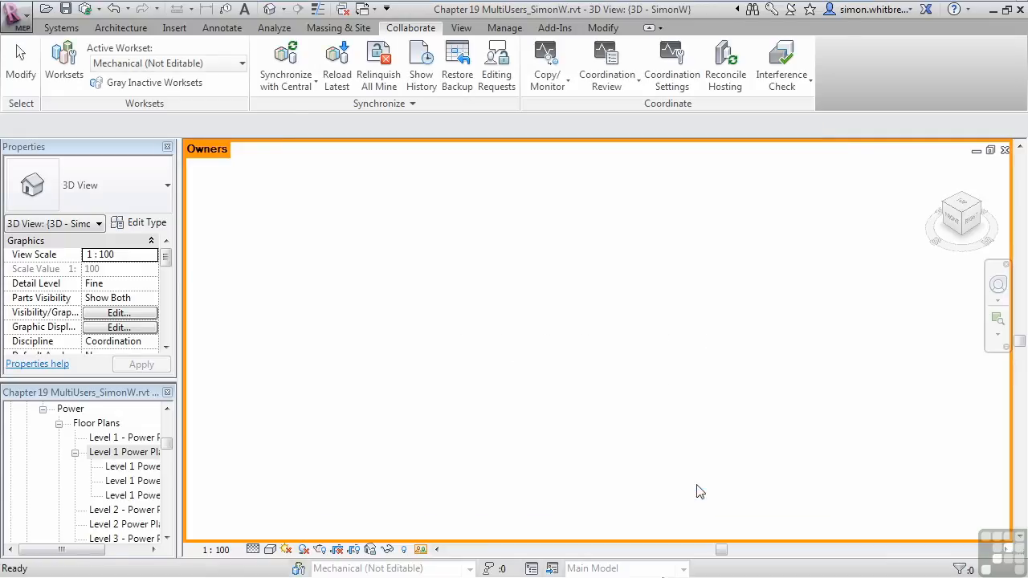